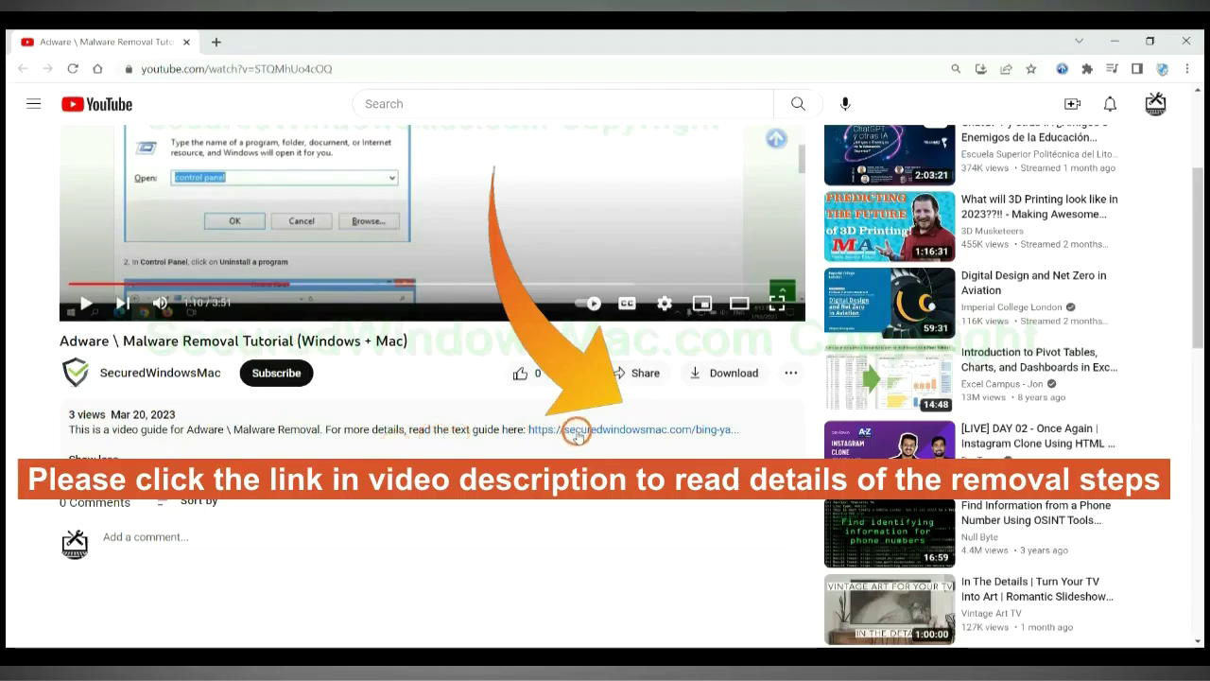
- Open the securedwindowsmac.com removal guide linked in the YouTube video description
click(577, 431)
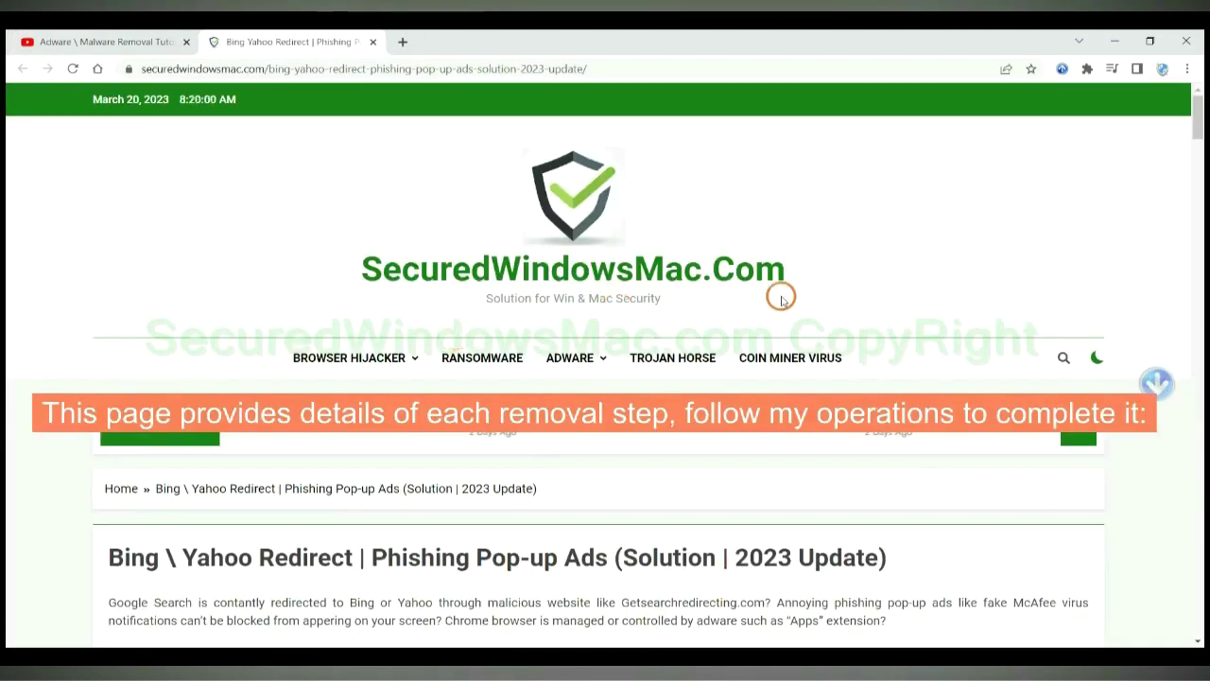
- Scroll the guide down to the Instant Automatic Removal heading with the SpyHunter download links
scroll(857, 283, down, 5)
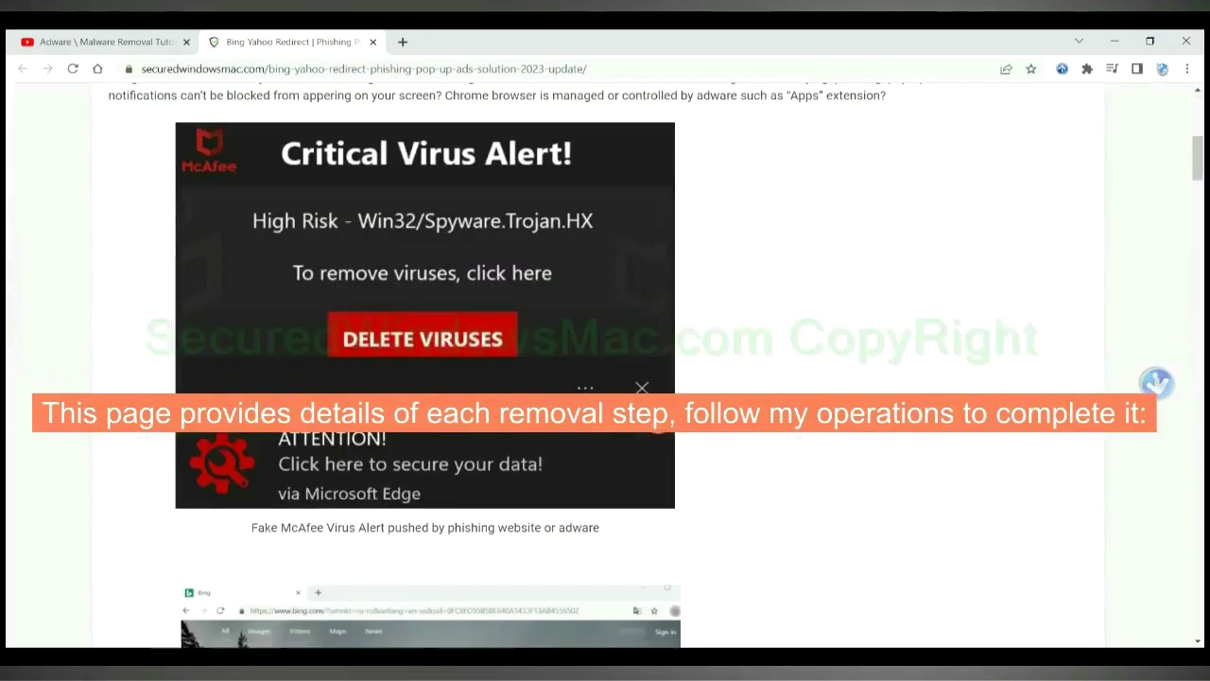
scroll(857, 283, down, 1)
scroll(857, 283, down, 5)
scroll(656, 419, down, 3)
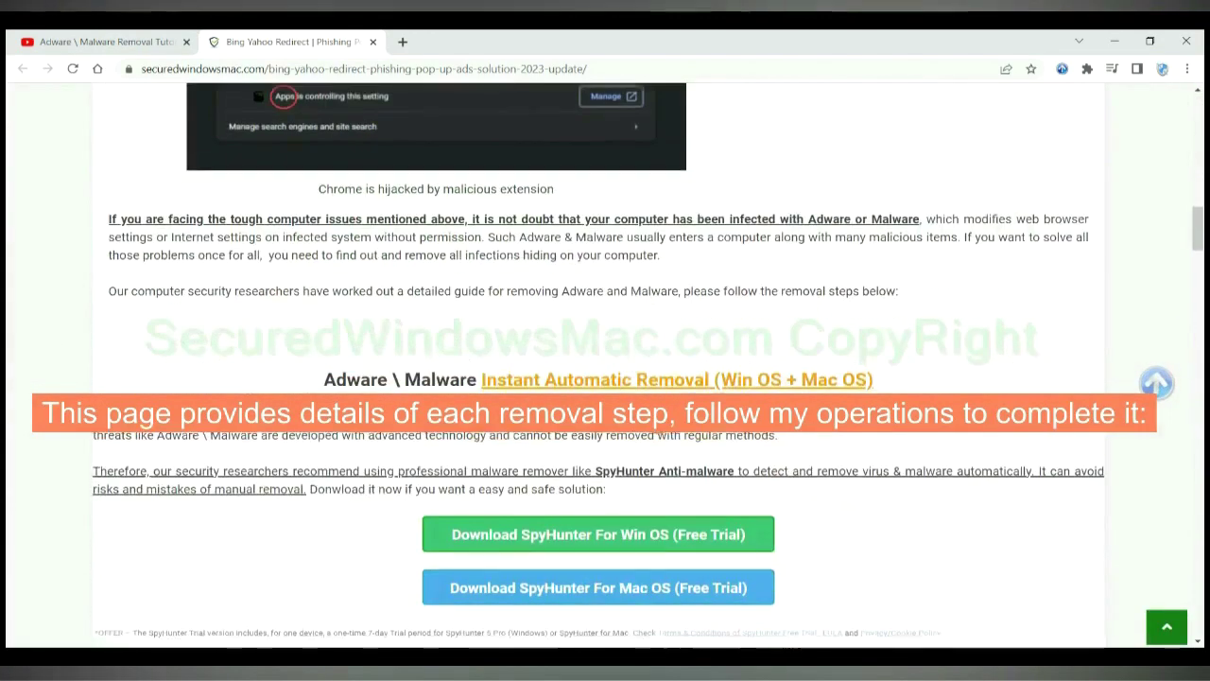
scroll(734, 419, down, 1)
scroll(567, 330, down, 1)
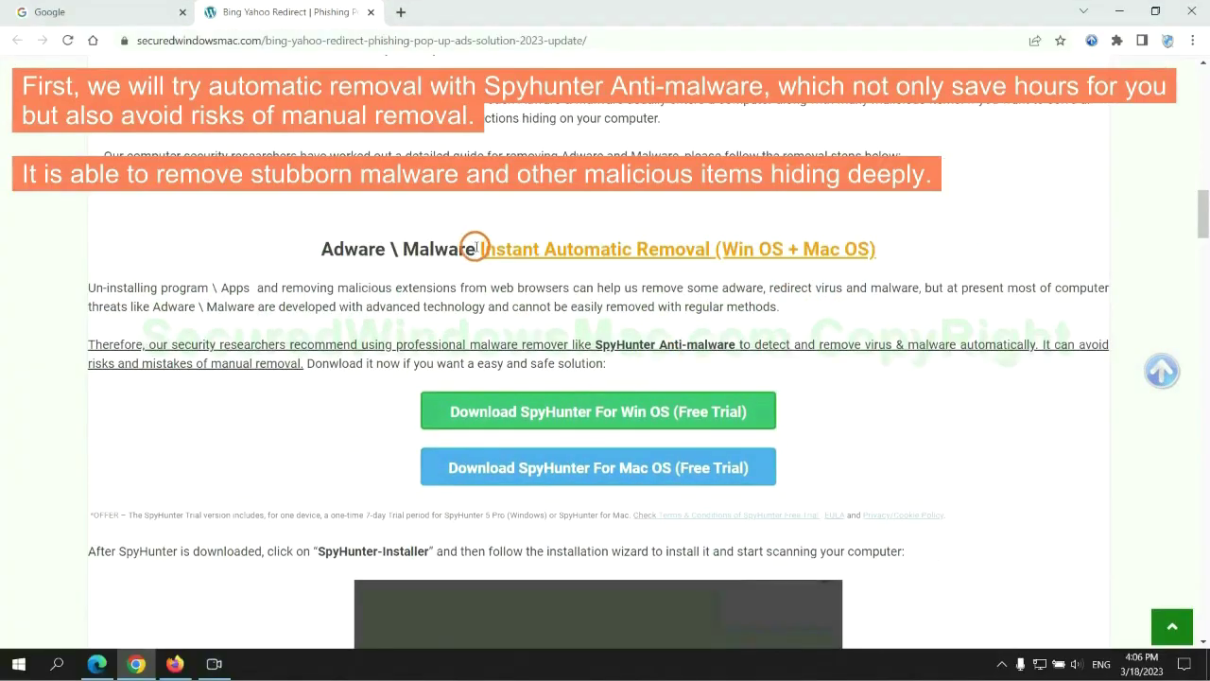
drag(479, 248, 710, 248)
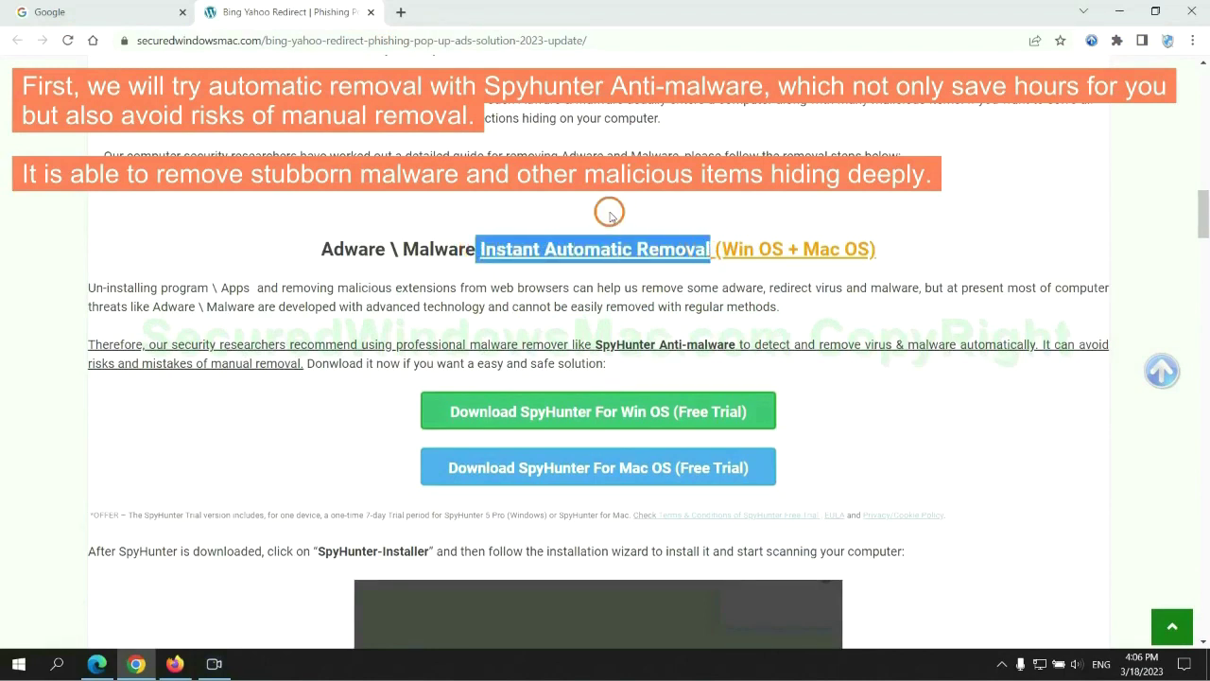
click(603, 212)
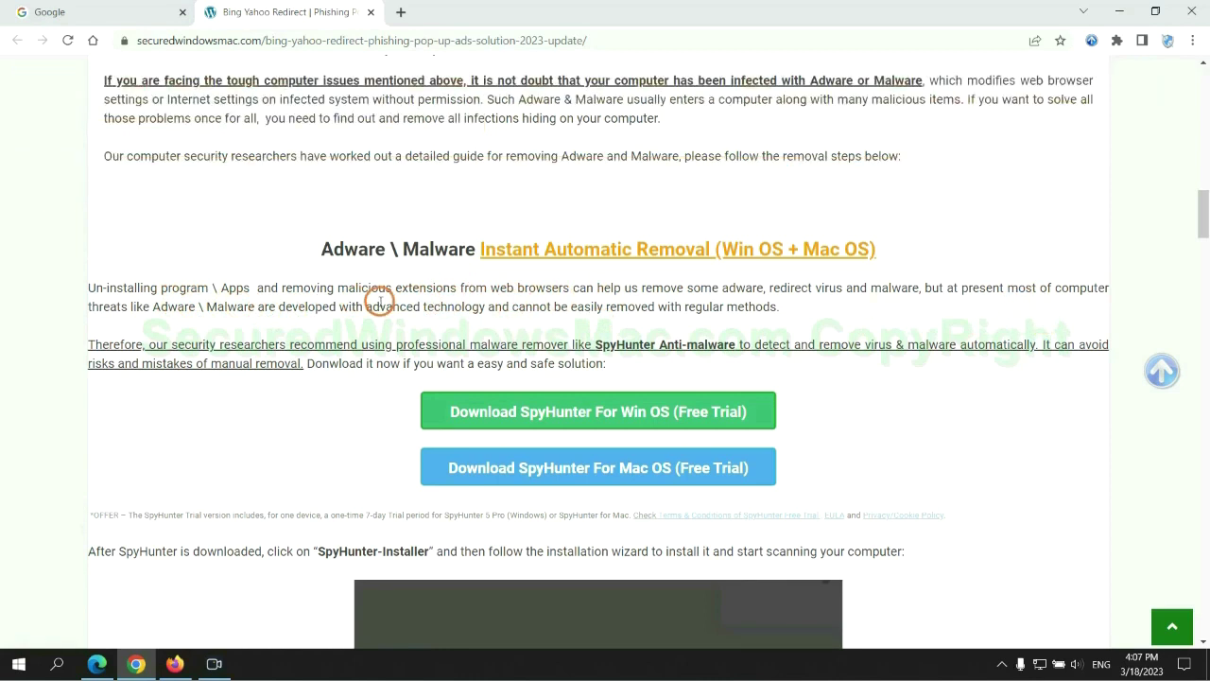
scroll(601, 342, down, 1)
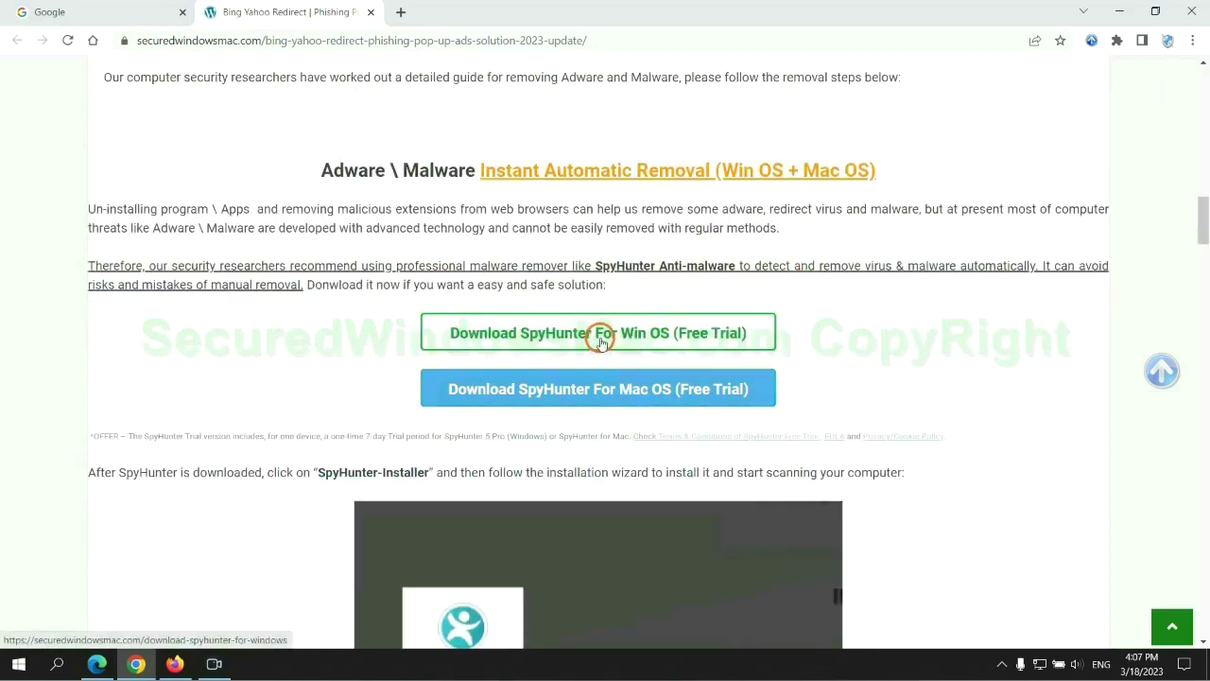
- Download the SpyHunter installer for Windows and keep it despite Chrome's safety warning
scroll(610, 380, down, 1)
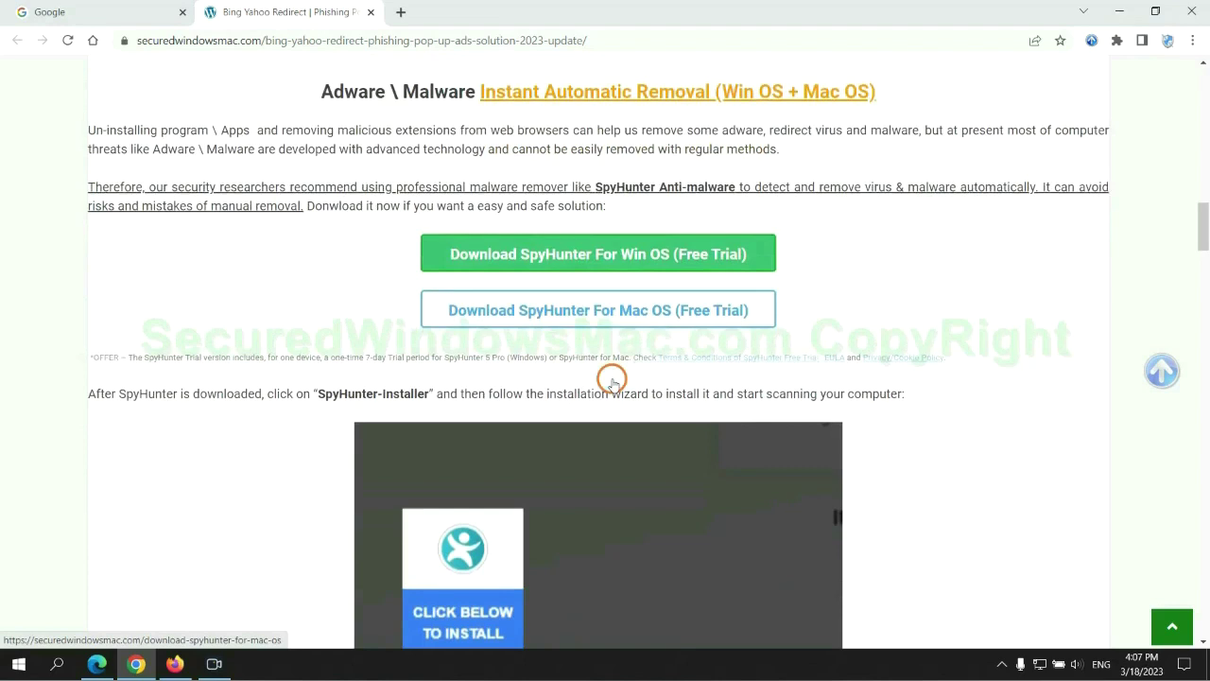
scroll(601, 359, down, 1)
click(611, 178)
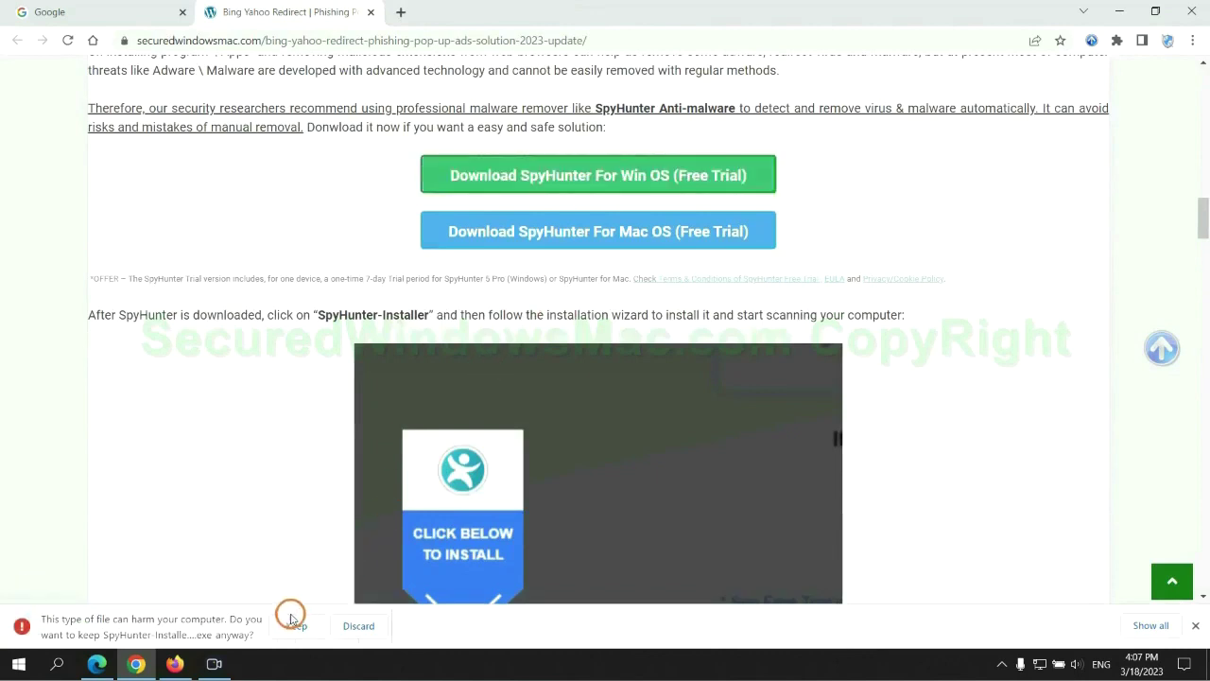
click(295, 623)
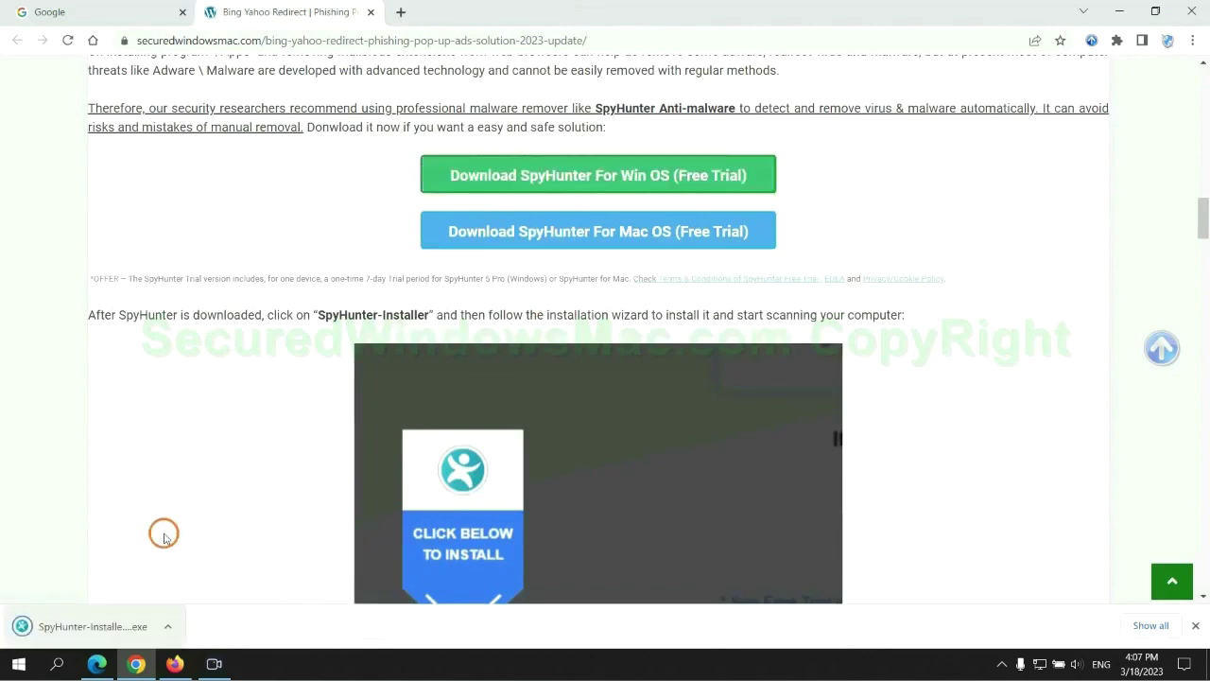
- Launch the SpyHunter 5 installer, continue past the intro and accept the EULA and Privacy Policy
click(115, 625)
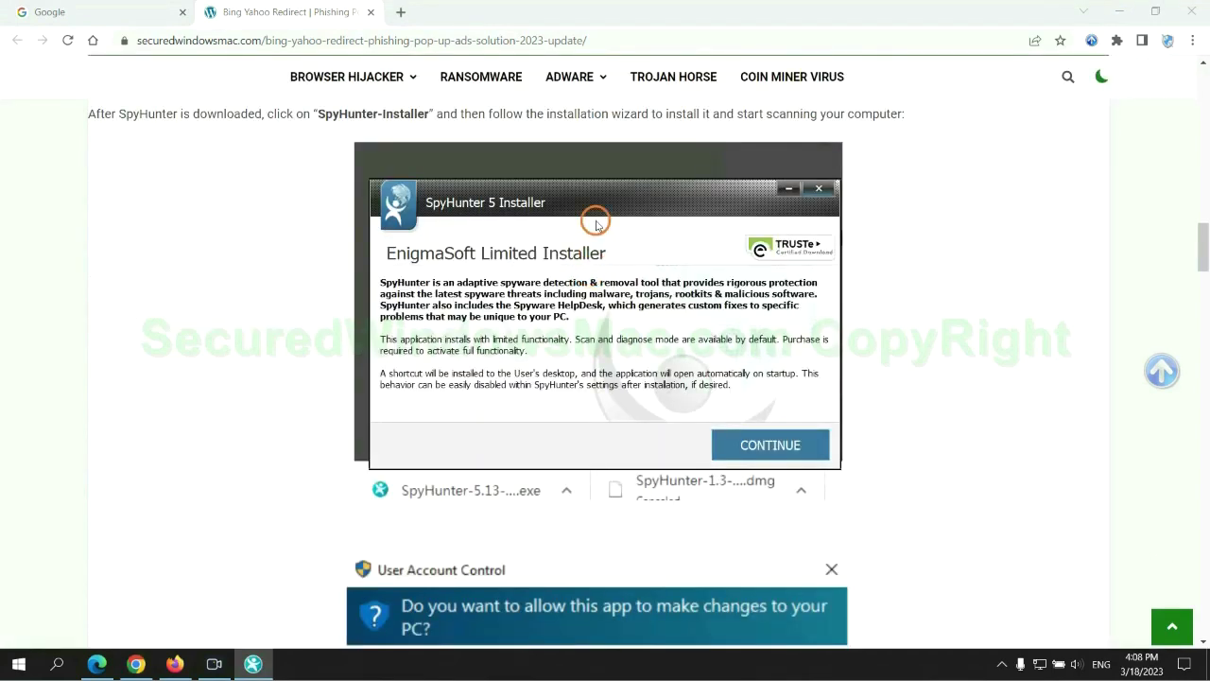
click(797, 445)
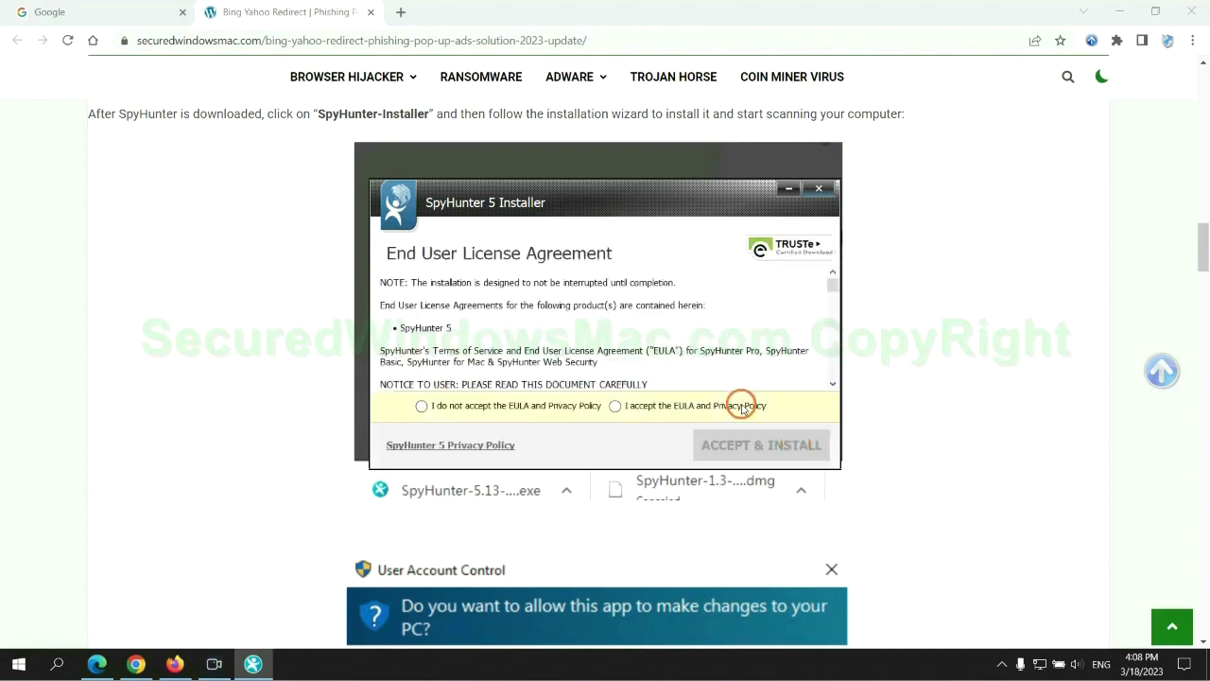
click(614, 406)
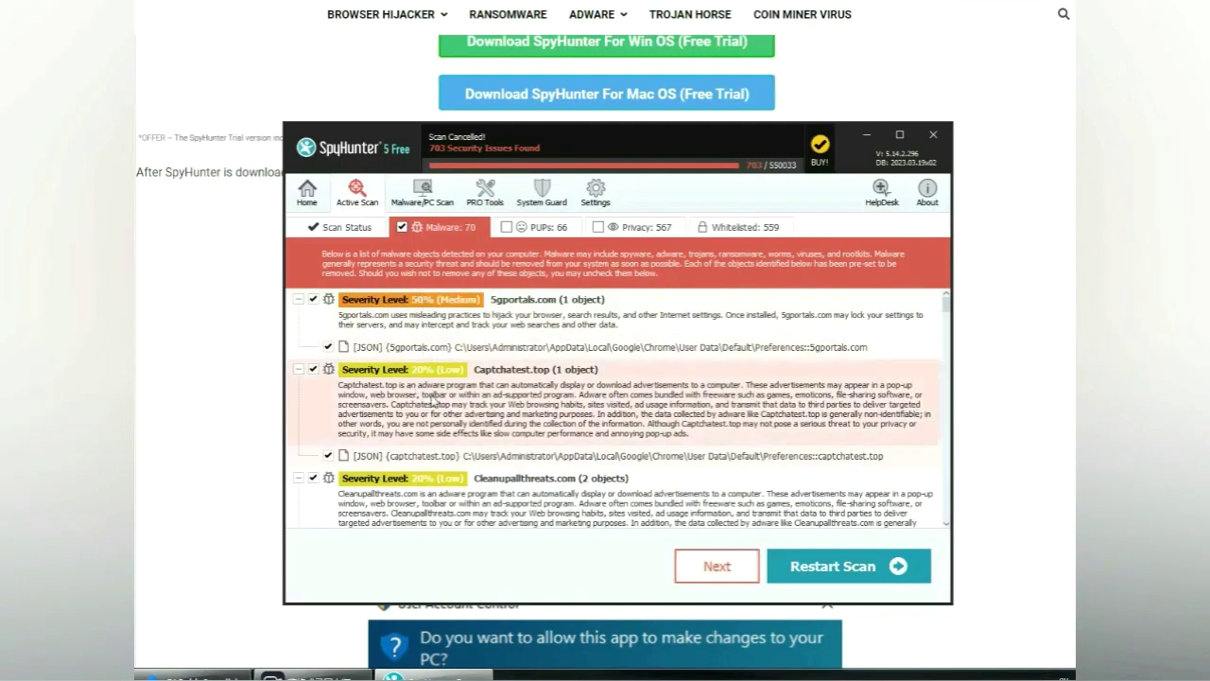
- Proceed with removing the detected malware and choose the FREE Trial (7-Days) registration
click(719, 566)
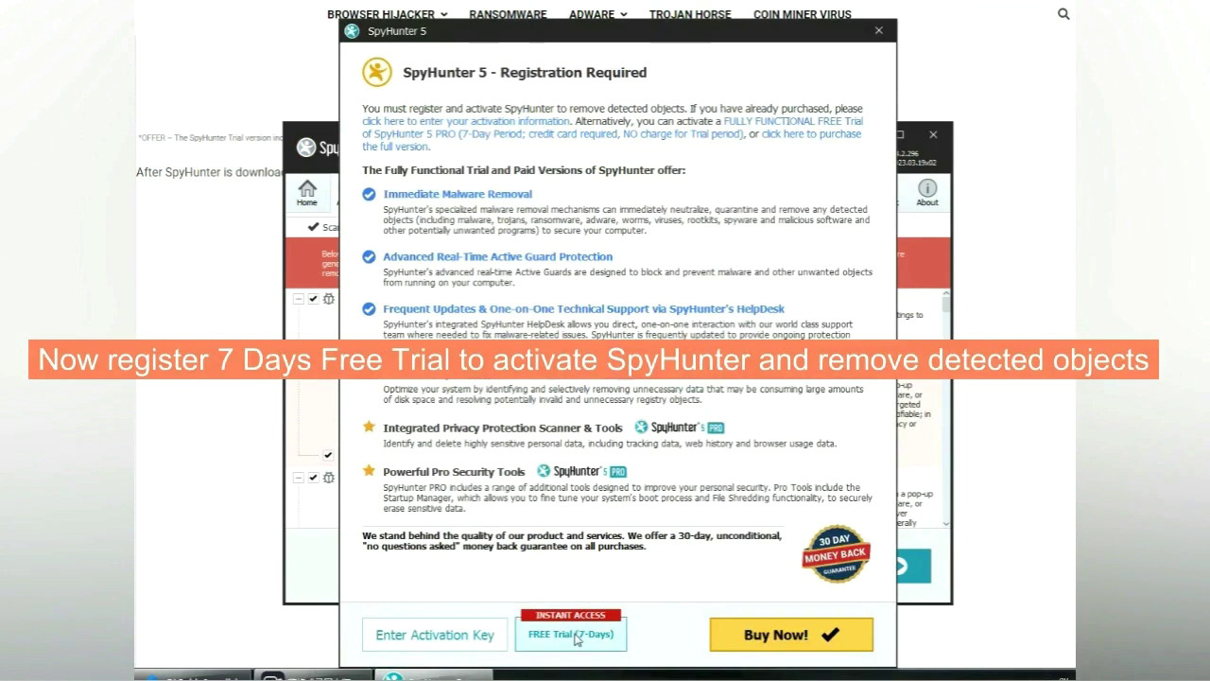
click(575, 635)
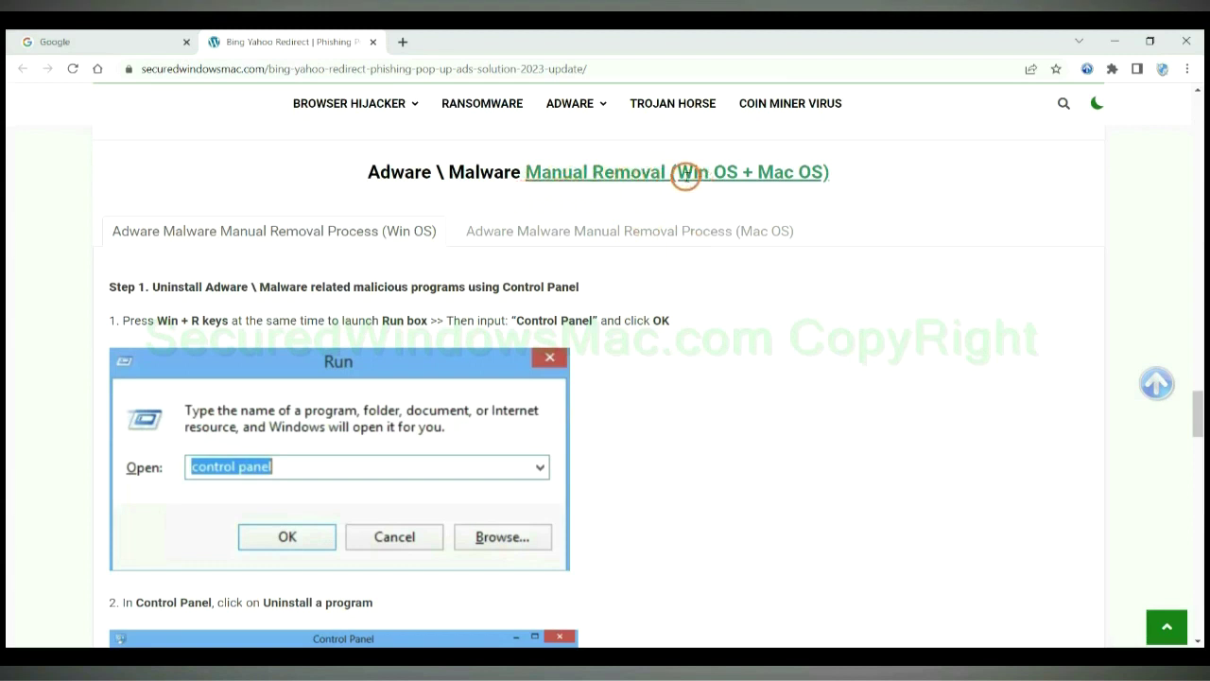
- Compare the Win OS and Mac OS manual removal headings and view the Mac OS steps
drag(674, 173, 738, 174)
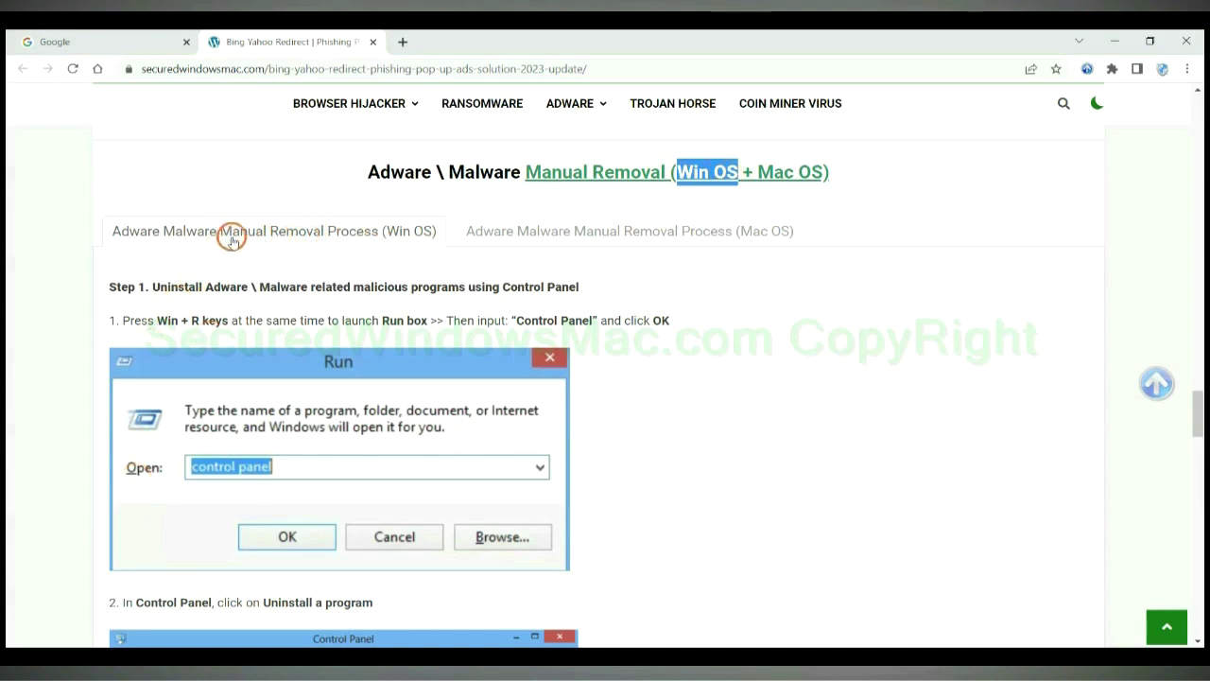
drag(757, 172, 822, 173)
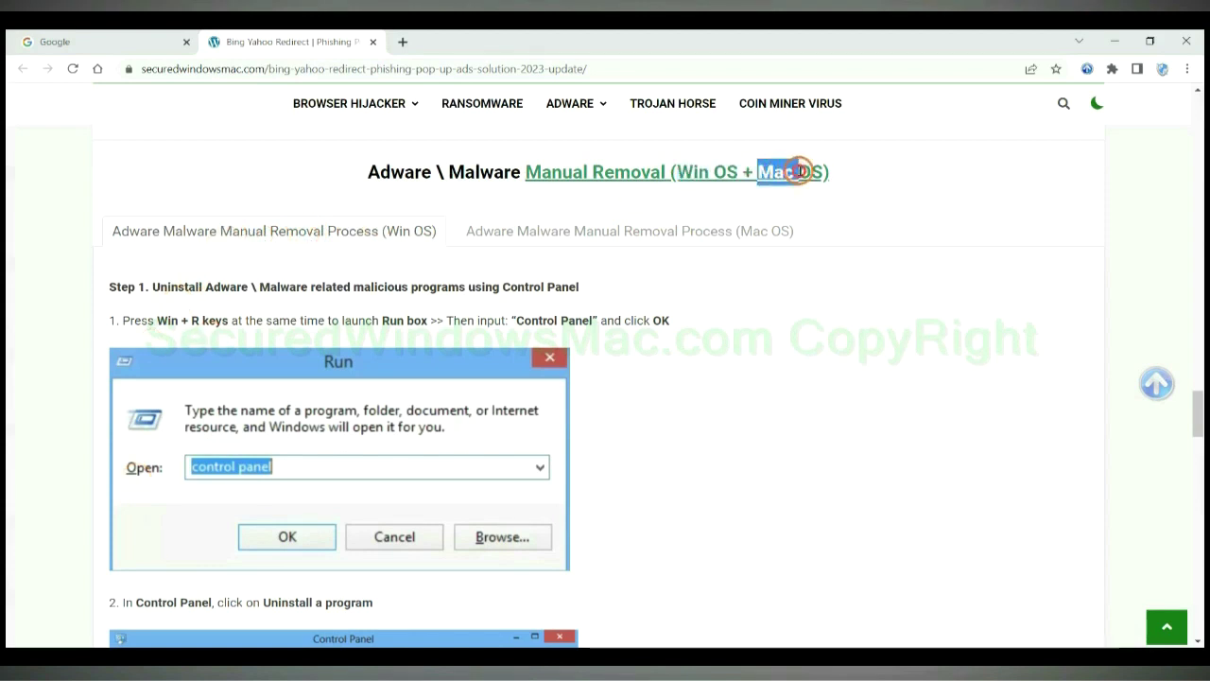
click(621, 230)
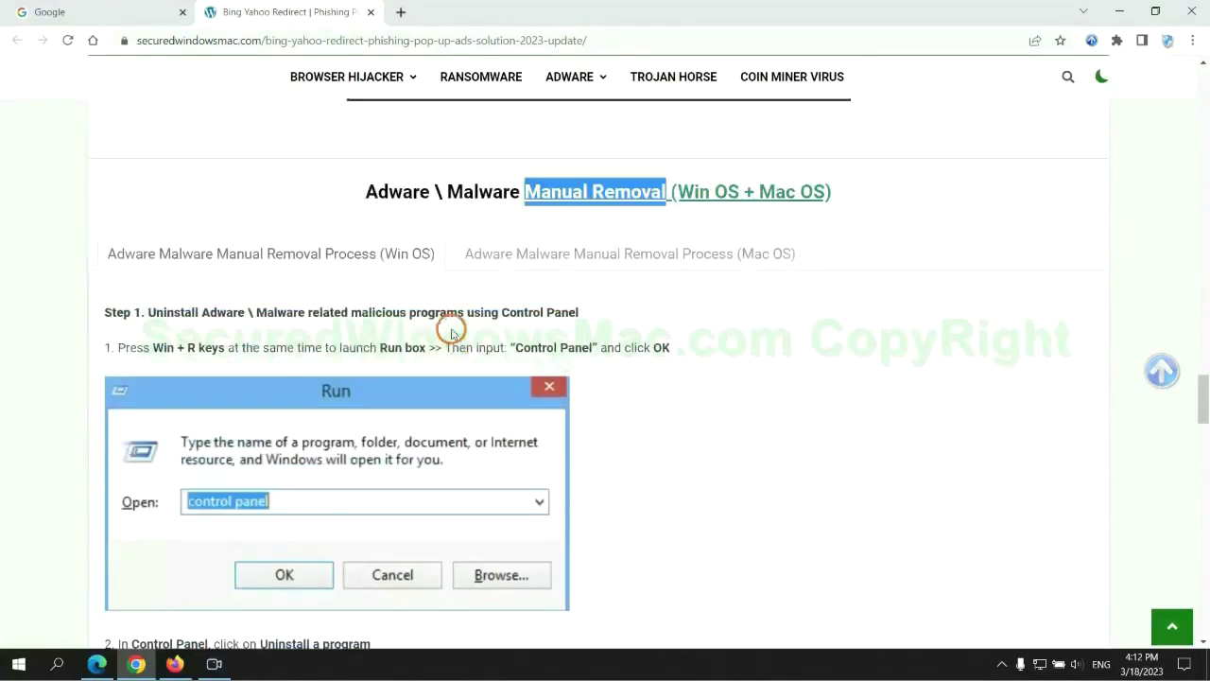
scroll(451, 333, up, 1)
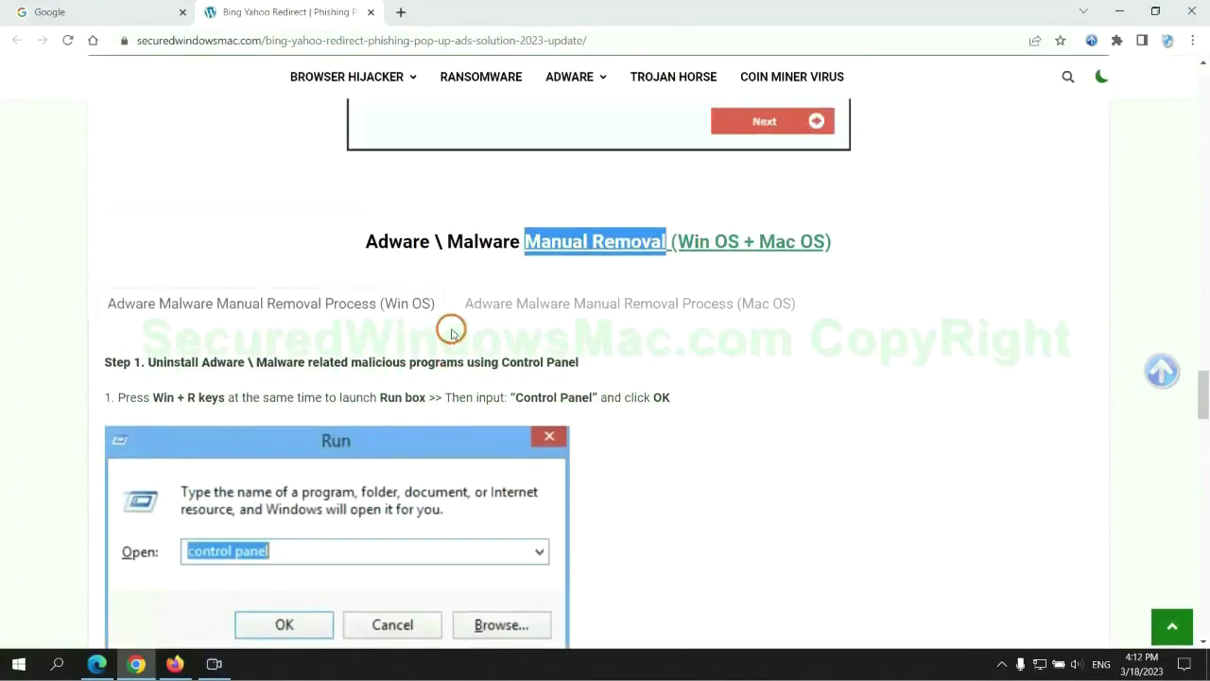
- Scroll to Windows Step 1 on uninstalling malicious programs through Control Panel
scroll(397, 316, down, 1)
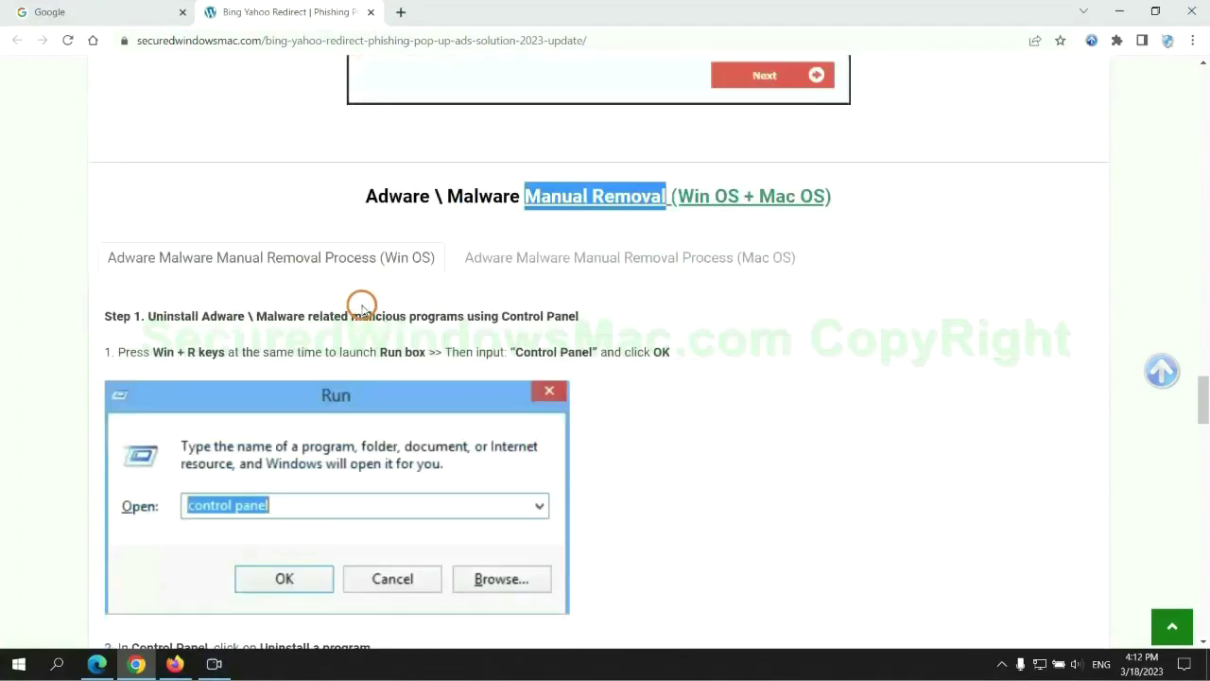
scroll(312, 255, down, 3)
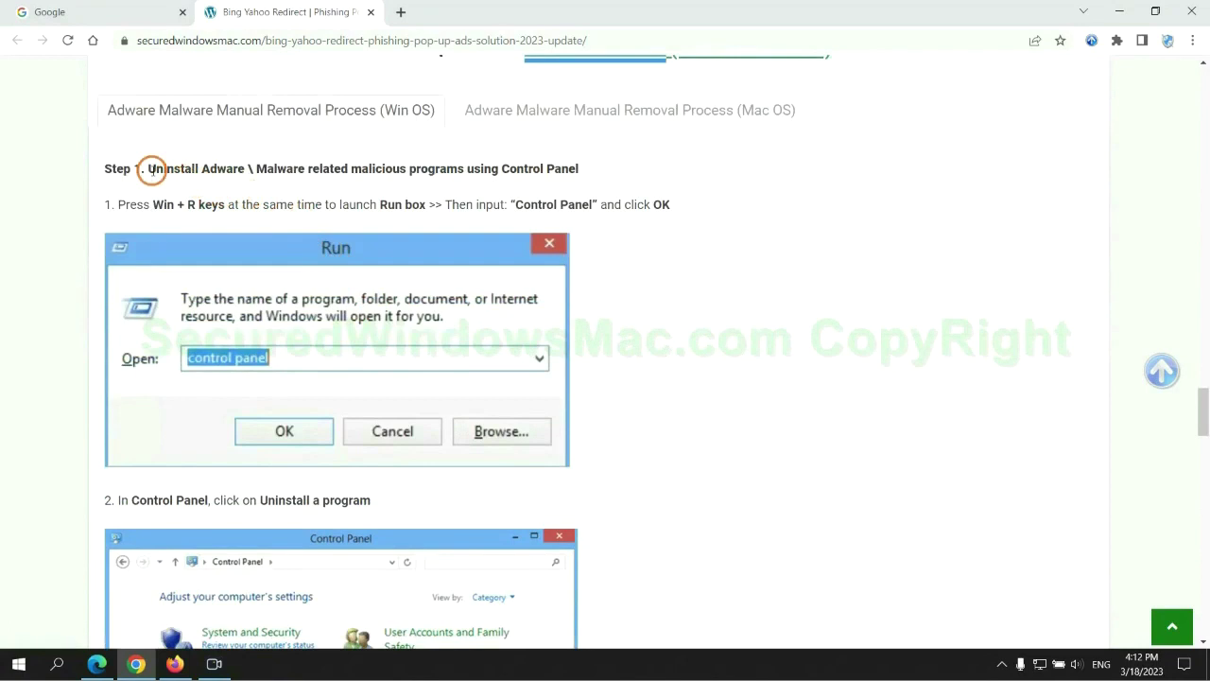
drag(149, 172, 463, 173)
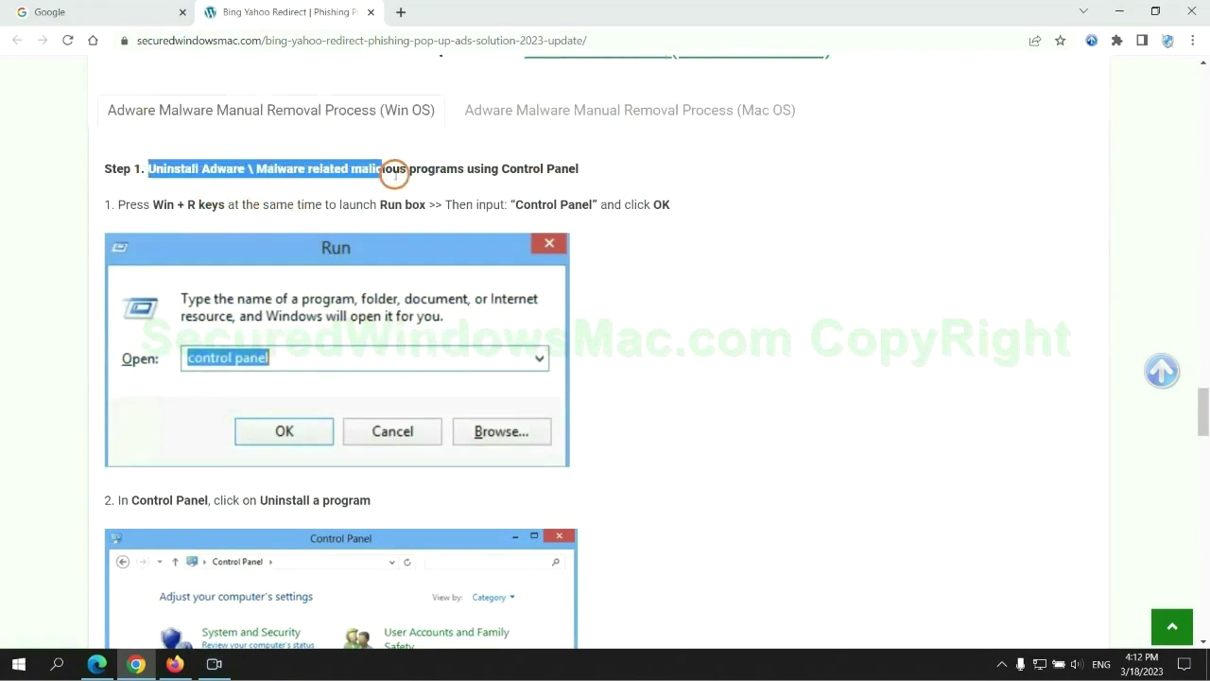
click(804, 246)
scroll(756, 246, down, 2)
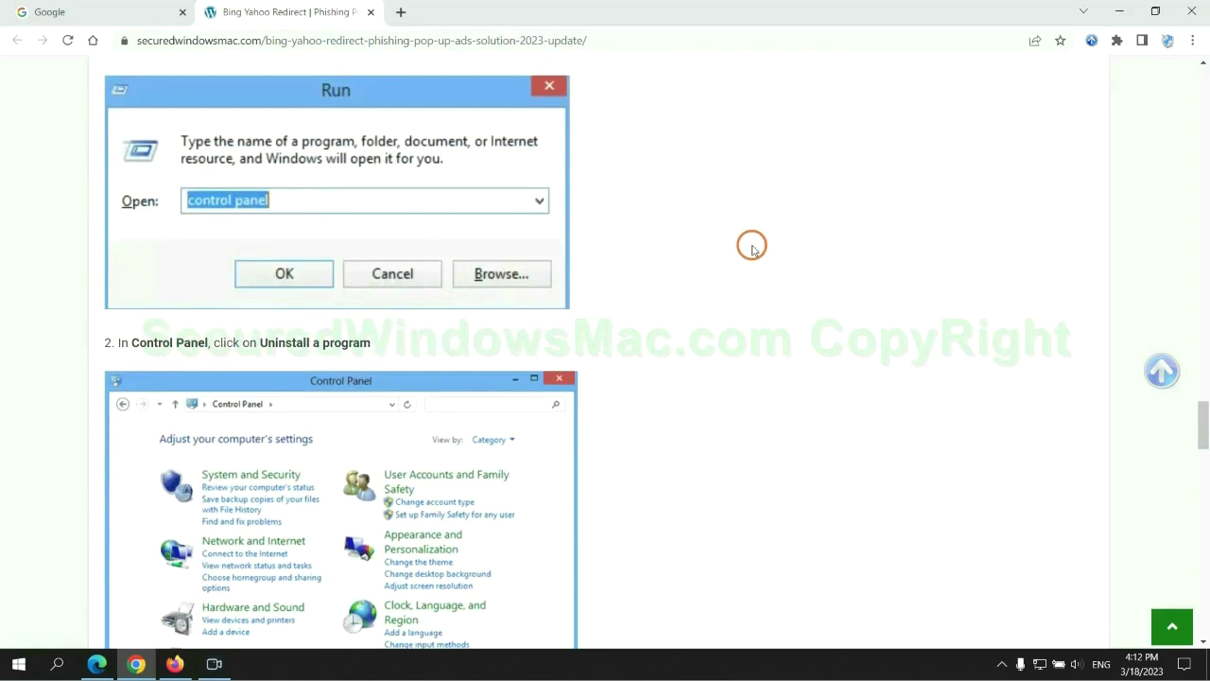
key(super+r)
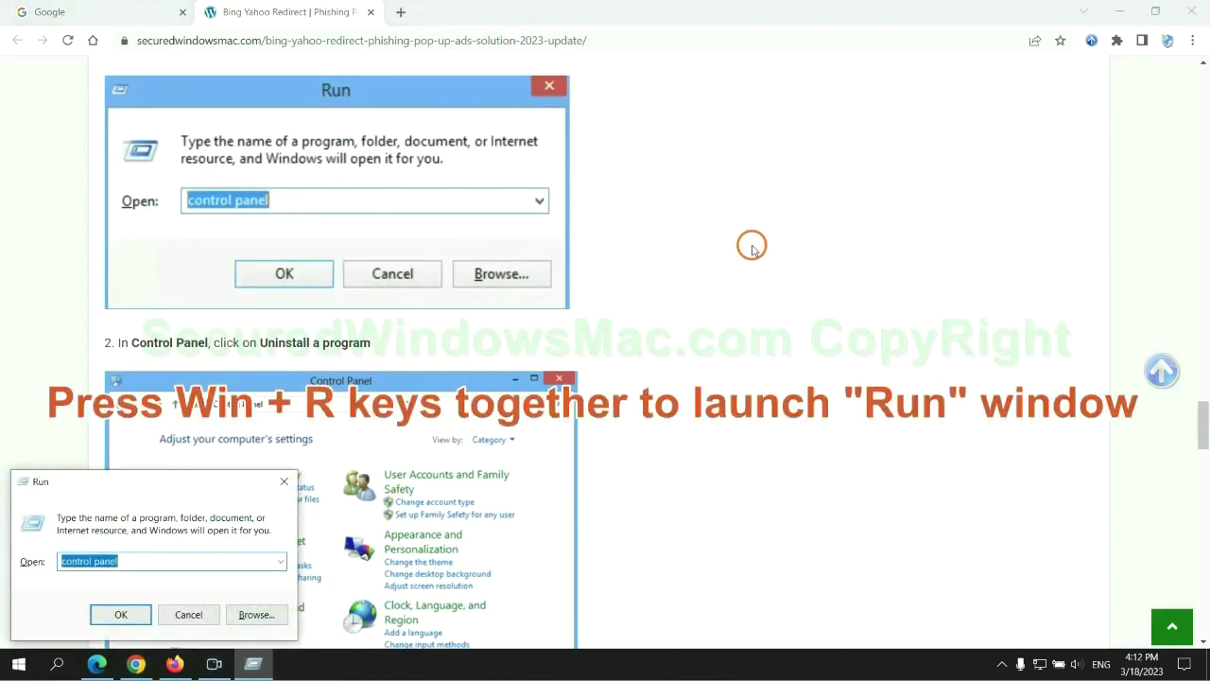
text(cont)
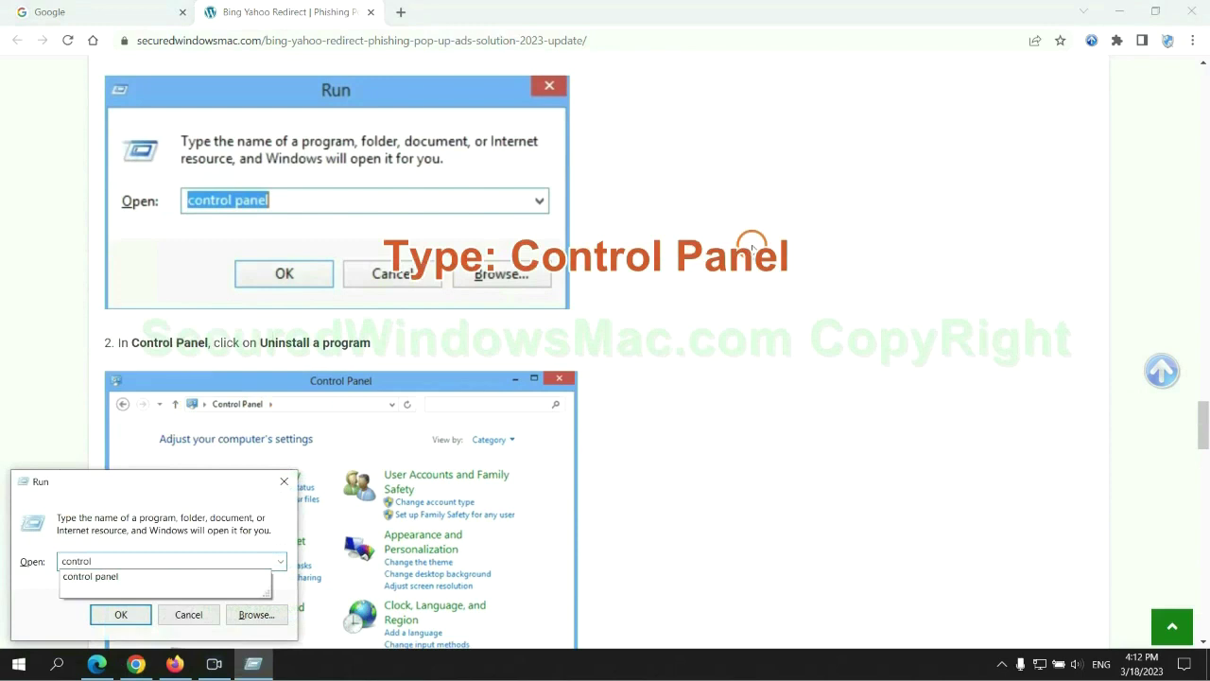
text(l)
key(Return)
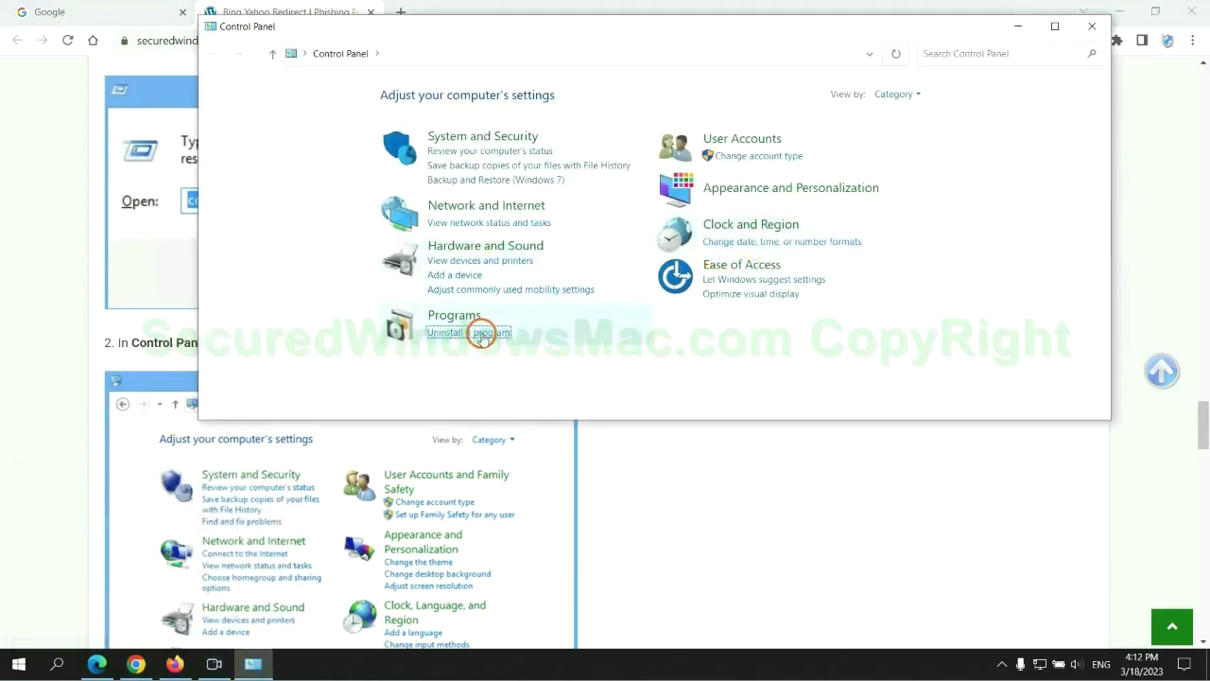
click(478, 332)
right_click(417, 225)
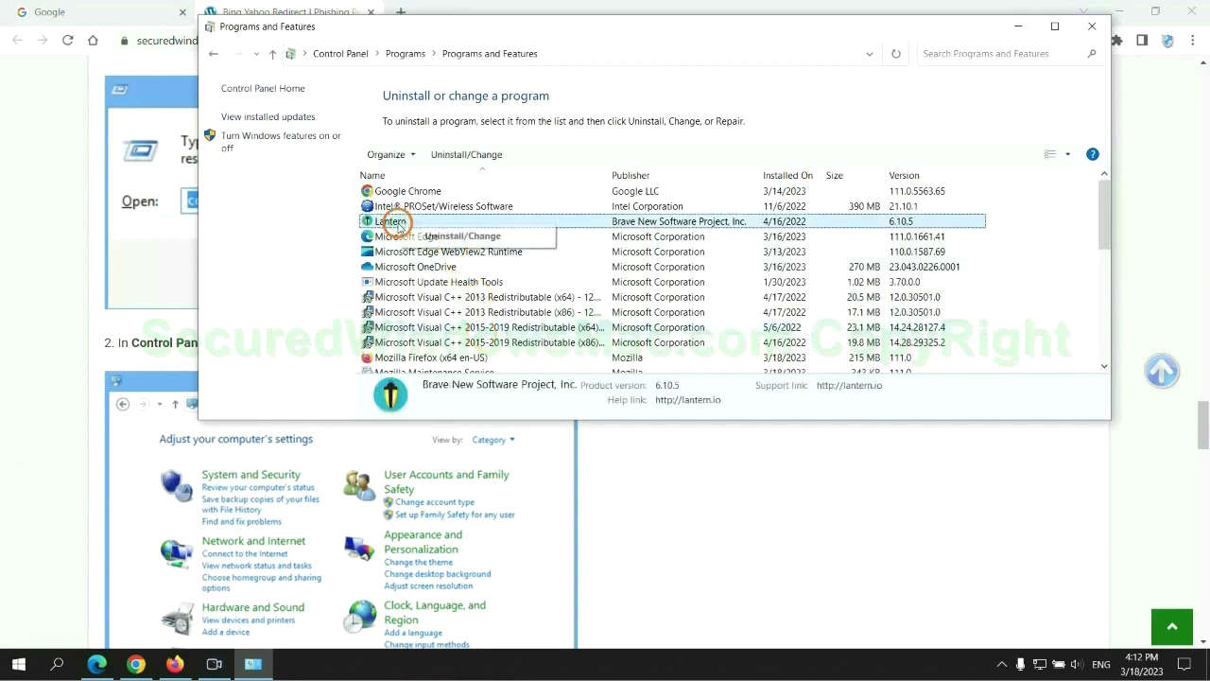
click(1092, 26)
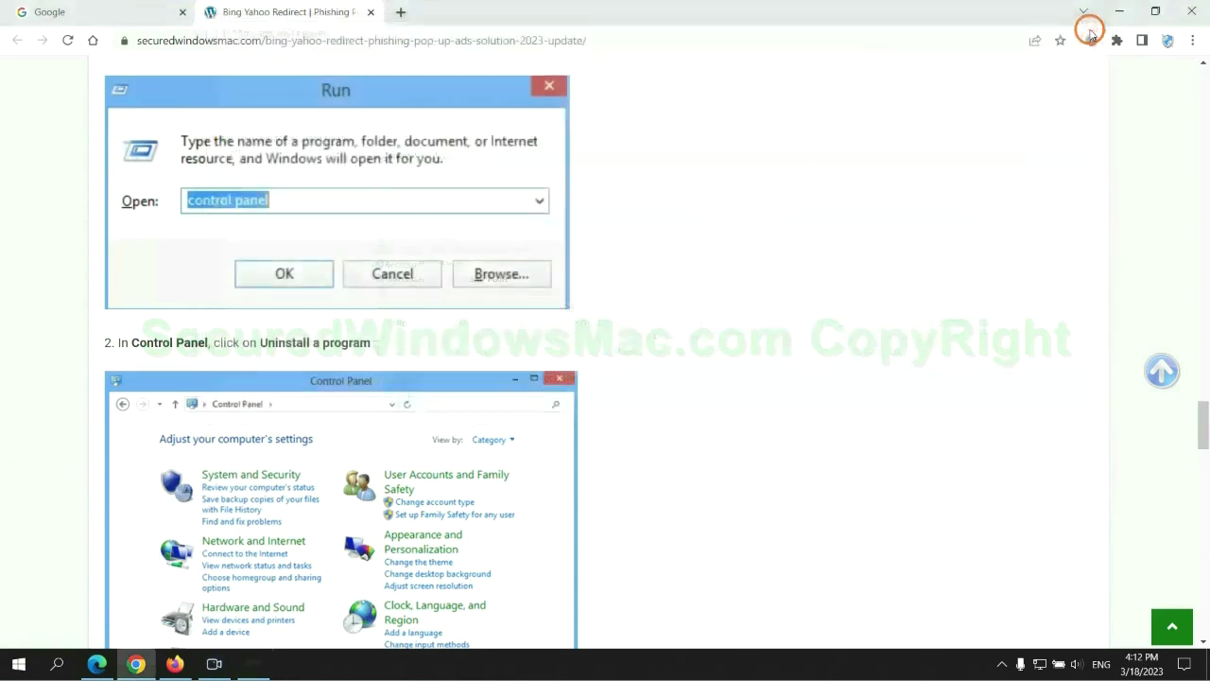
- Scroll to Step 2 on removing malicious extensions, then switch to Microsoft Edge
scroll(355, 405, down, 1)
scroll(356, 404, down, 5)
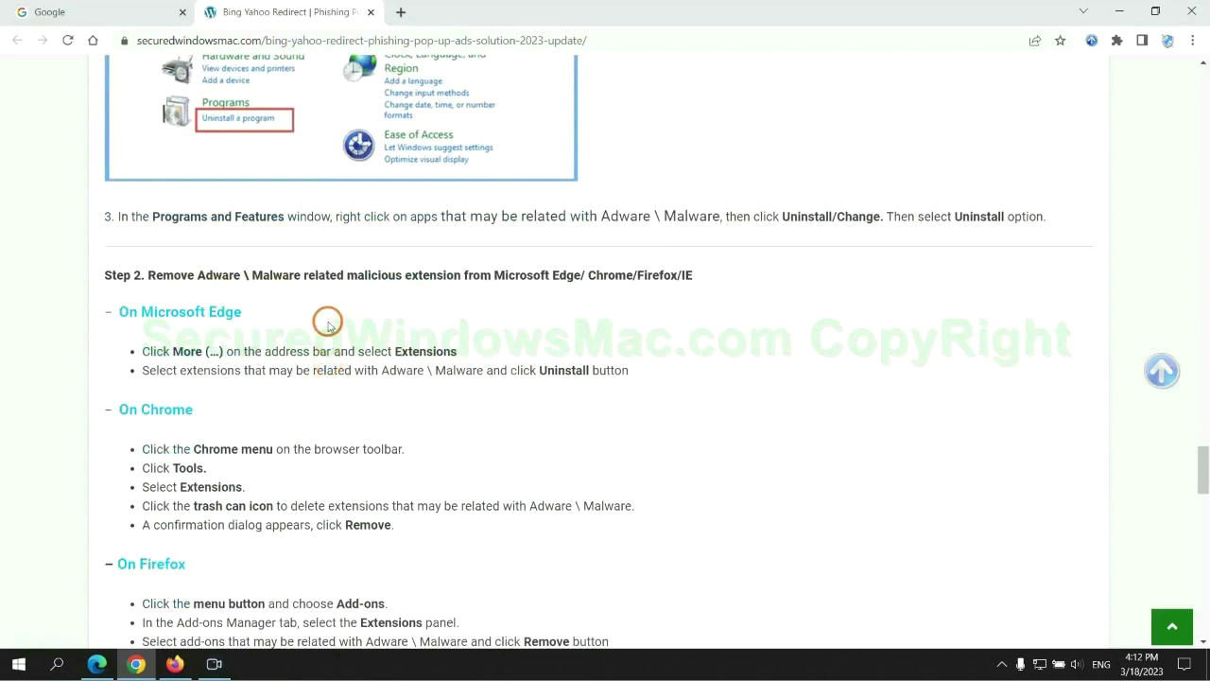
drag(344, 277, 465, 277)
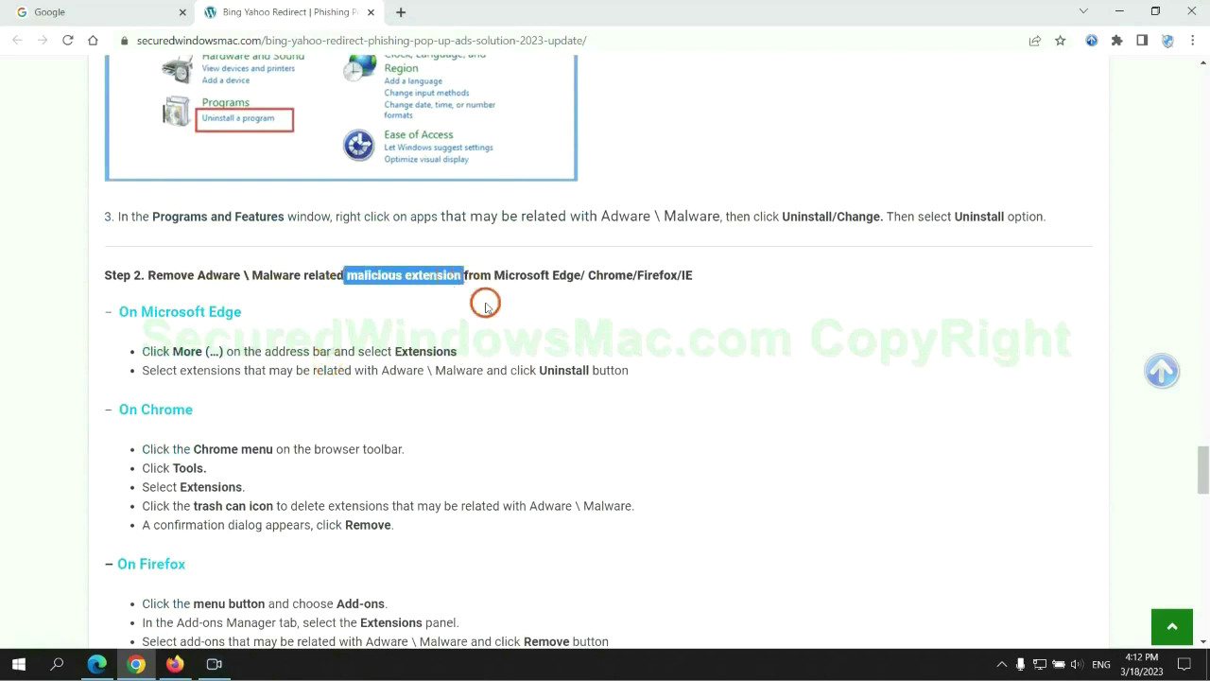
click(486, 301)
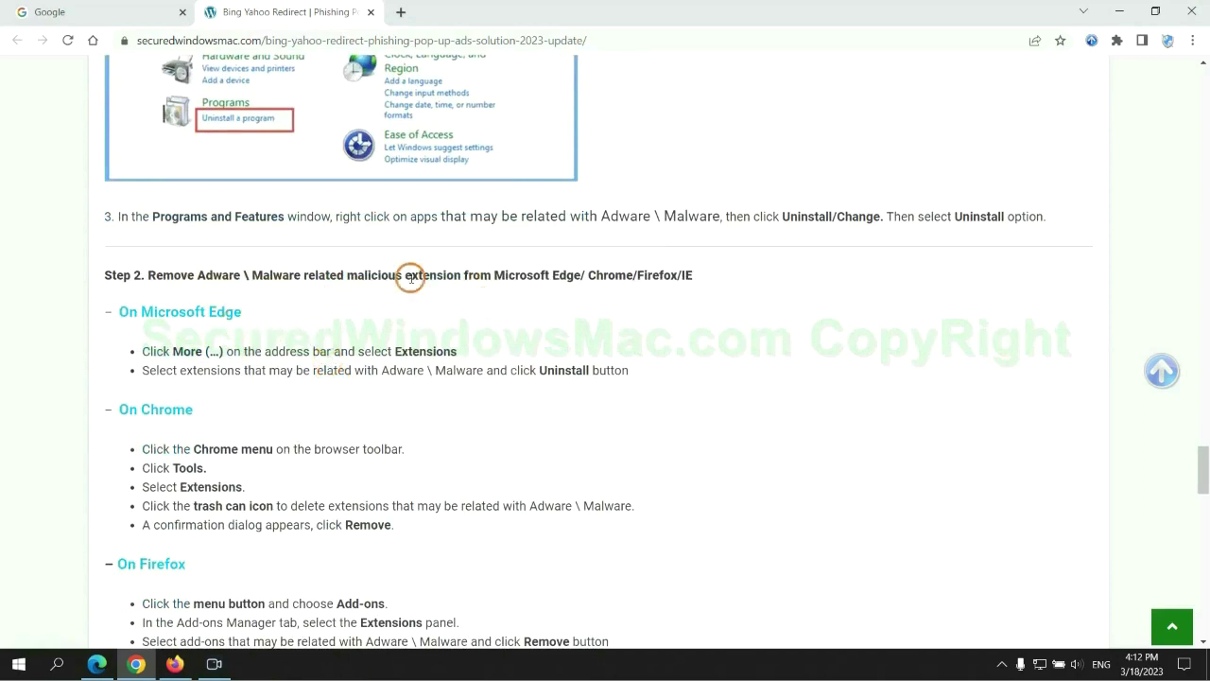
click(97, 664)
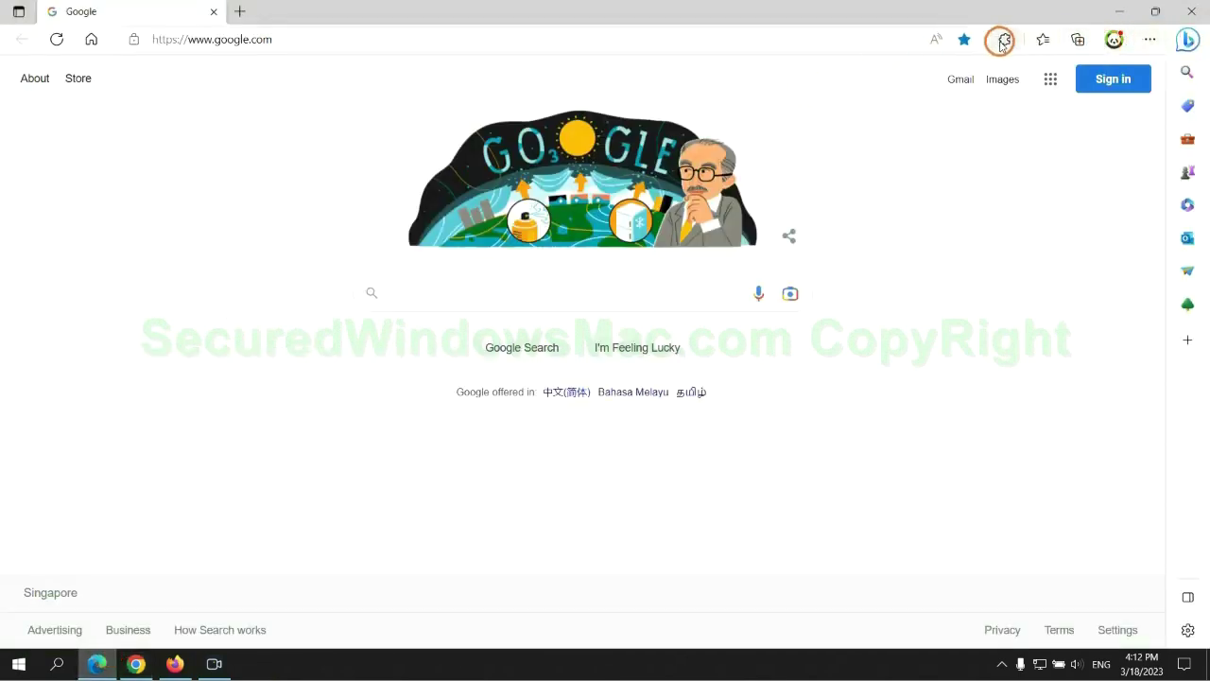
- Remove the McAfee WebAdvisor extension from Edge and close the Extensions tab
click(1003, 41)
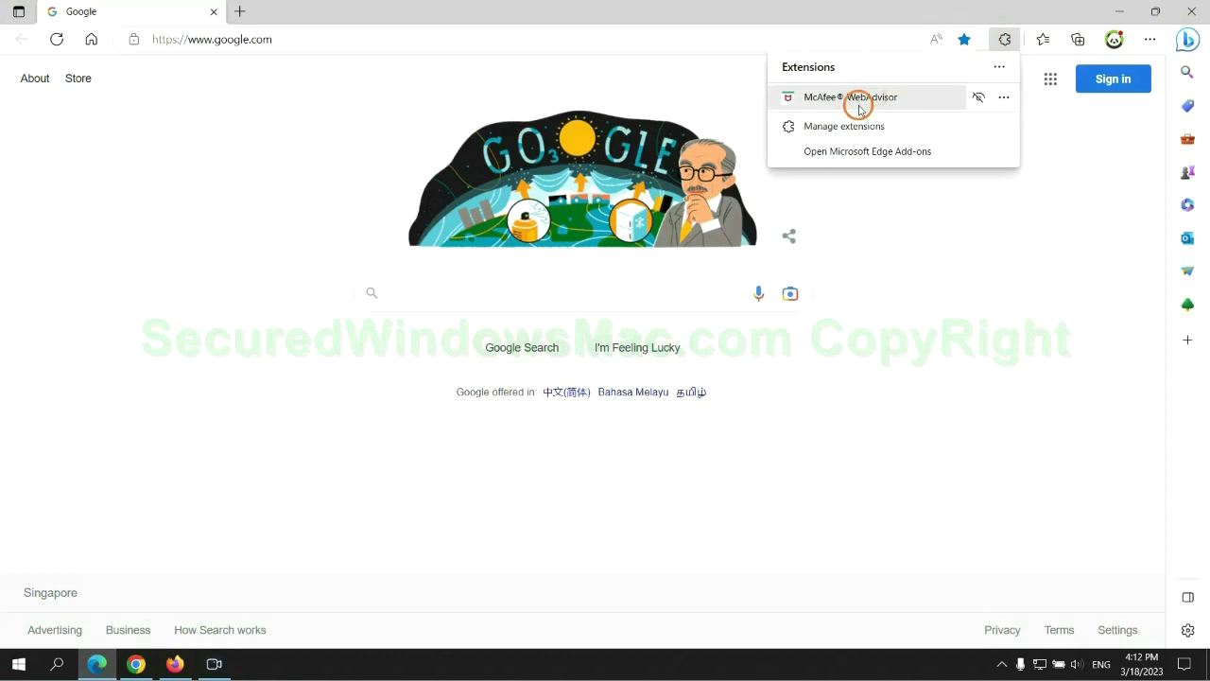
click(838, 125)
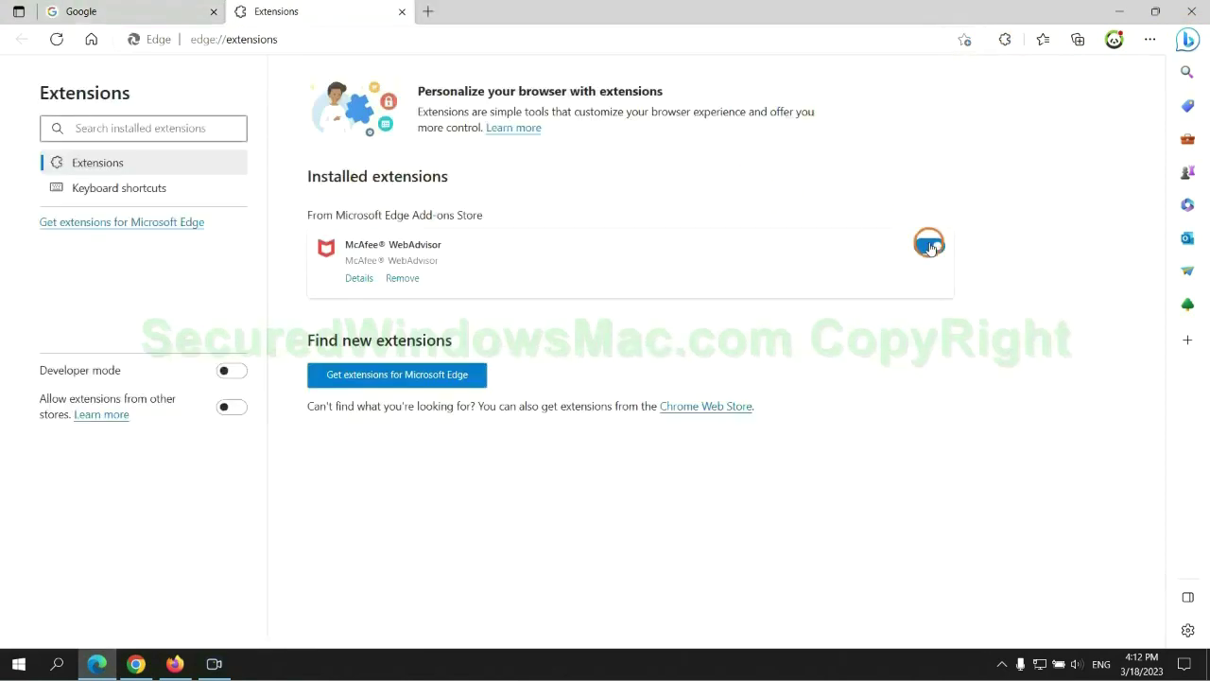
click(403, 279)
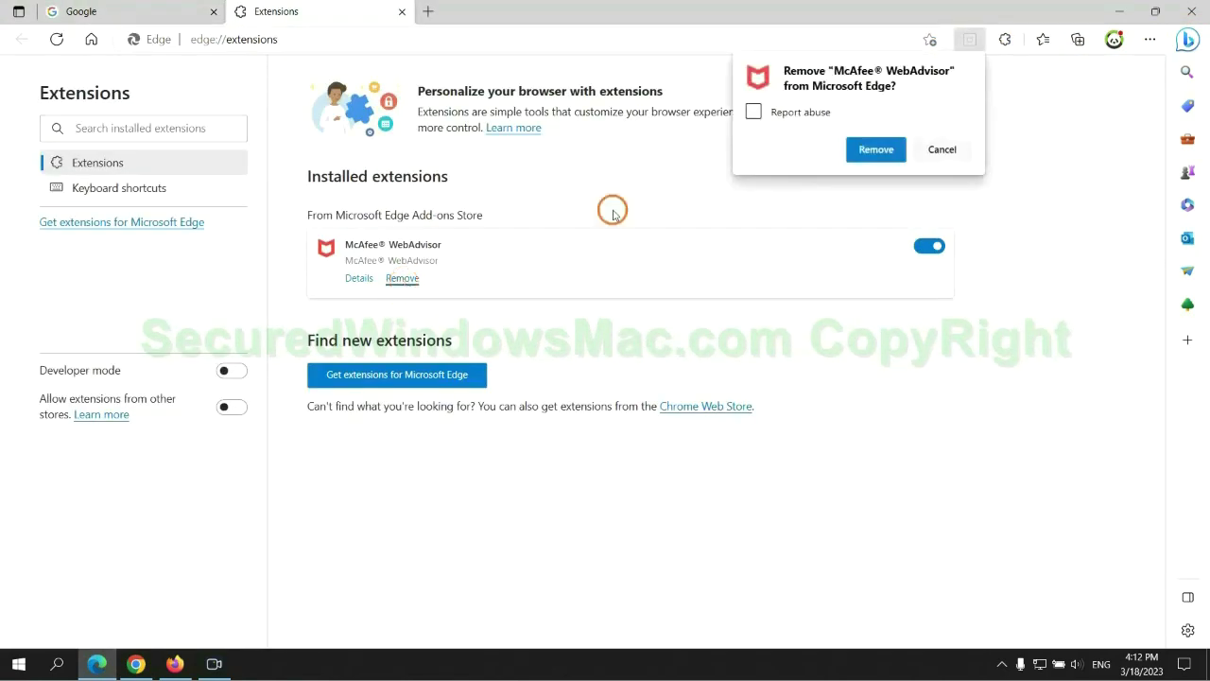
click(872, 149)
click(402, 12)
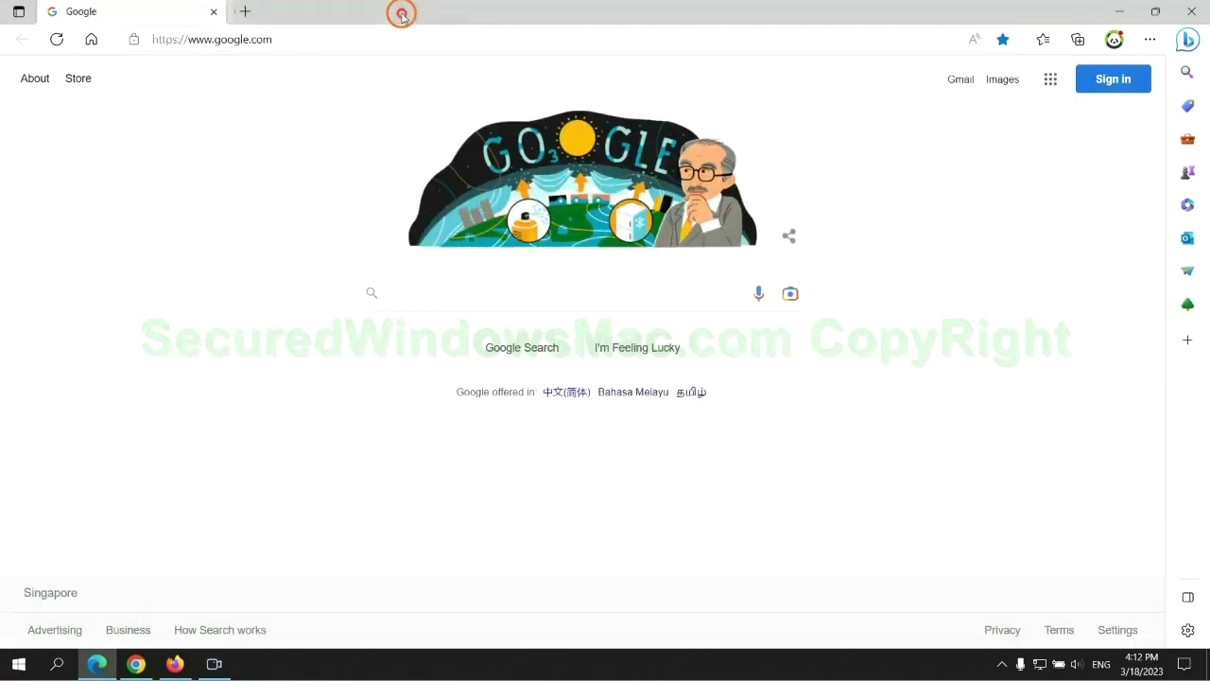
click(148, 670)
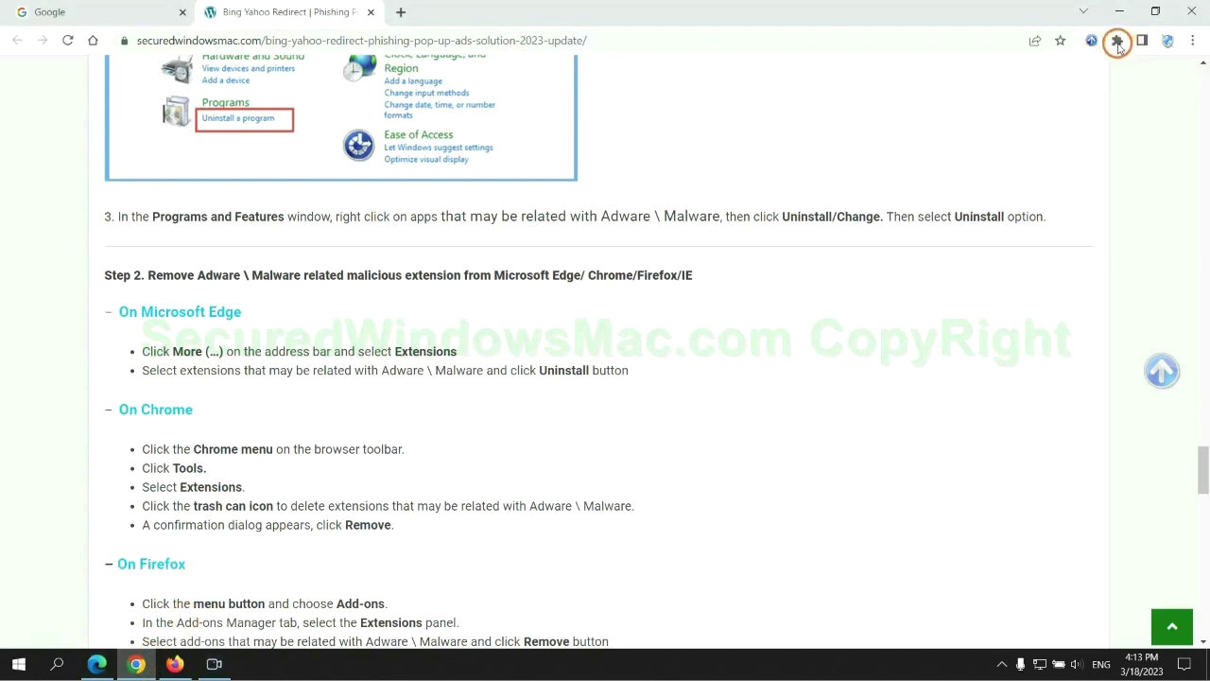
- Remove the Ecosia extension from Chrome and close its farewell tab
click(1116, 39)
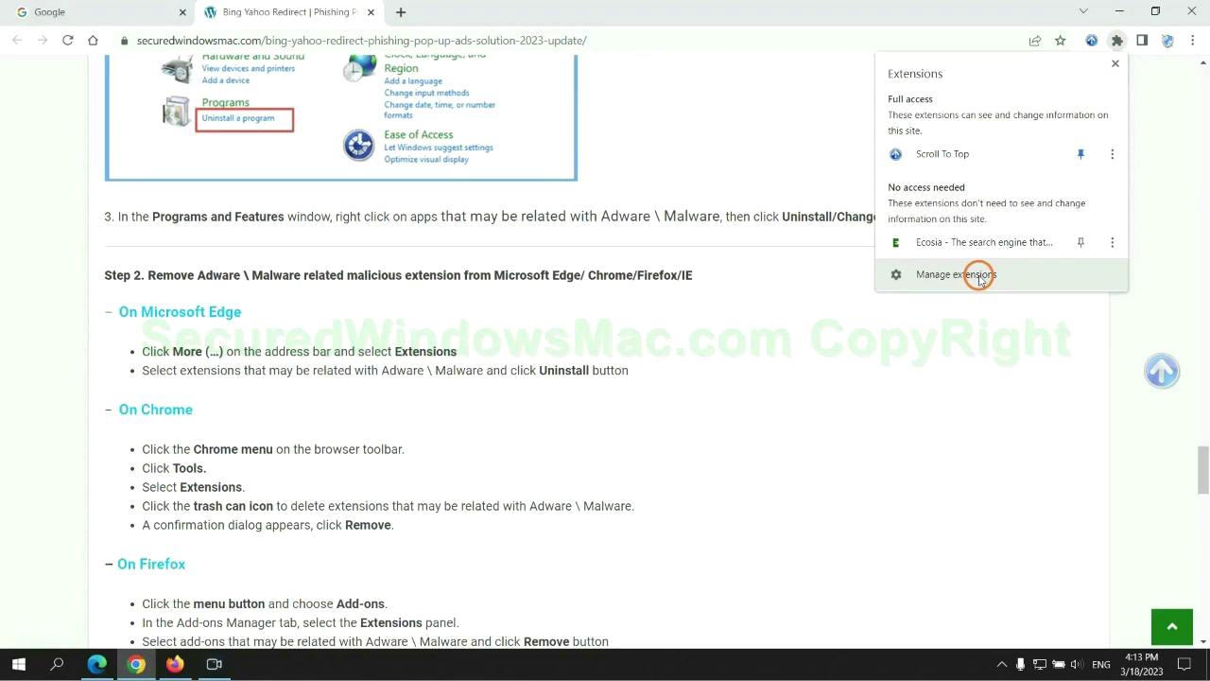
click(979, 276)
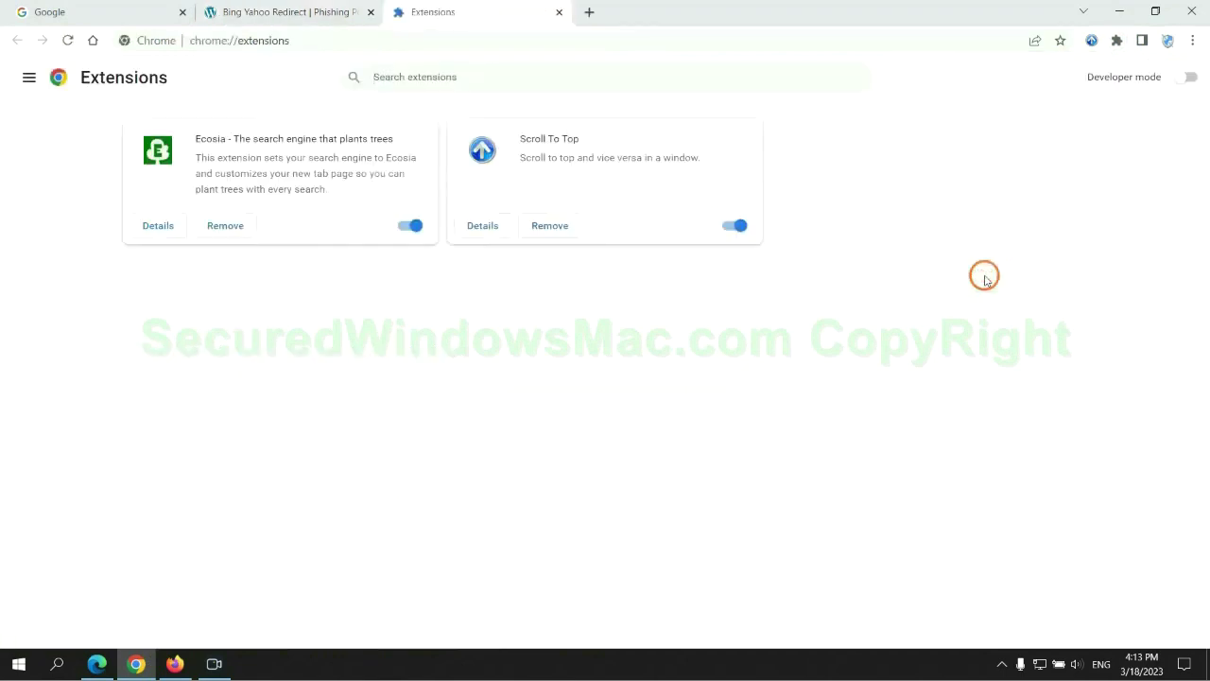
click(233, 225)
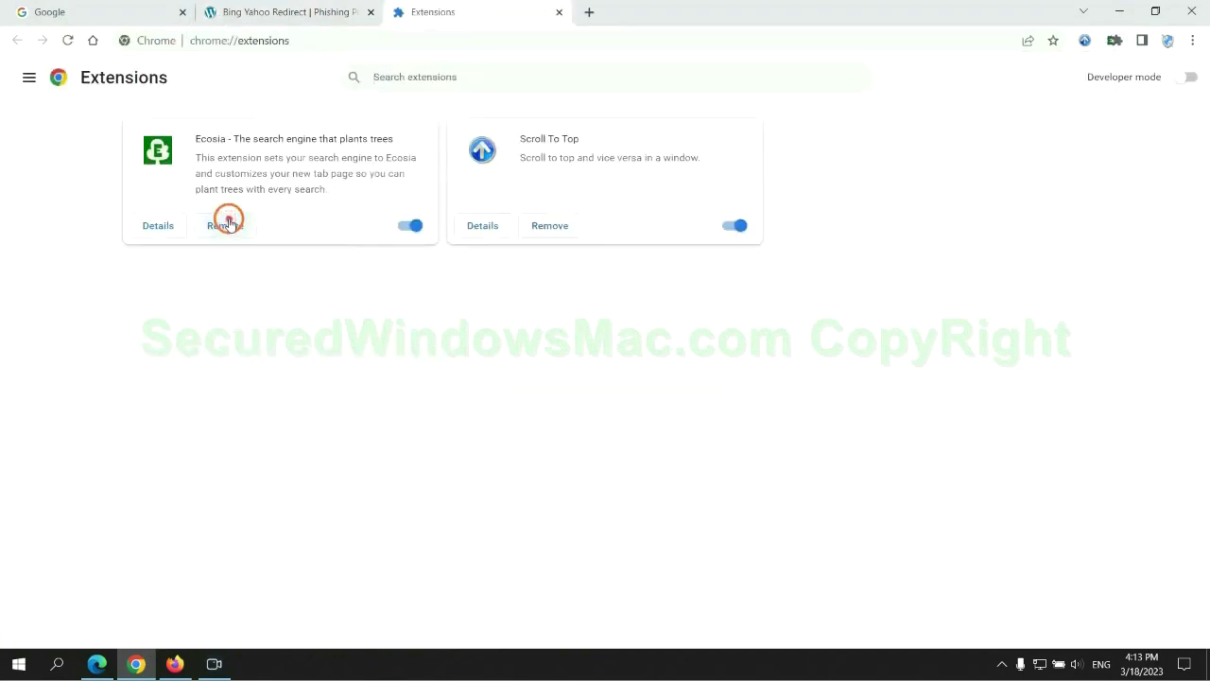
click(1015, 183)
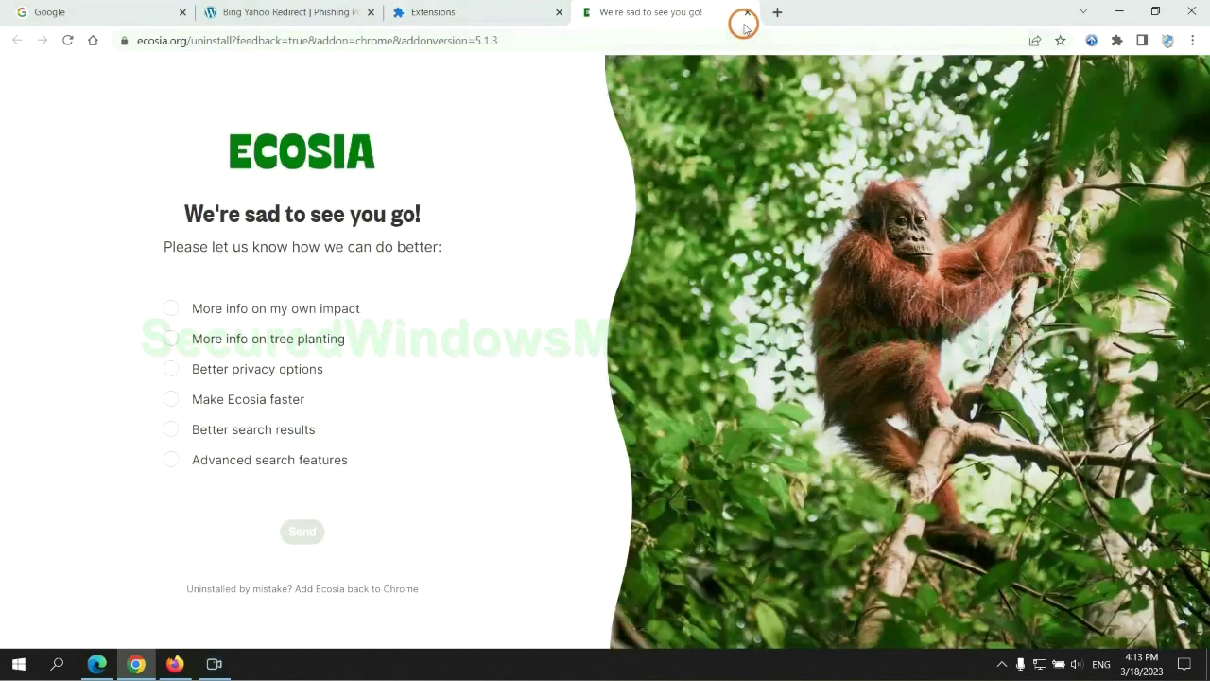
click(746, 12)
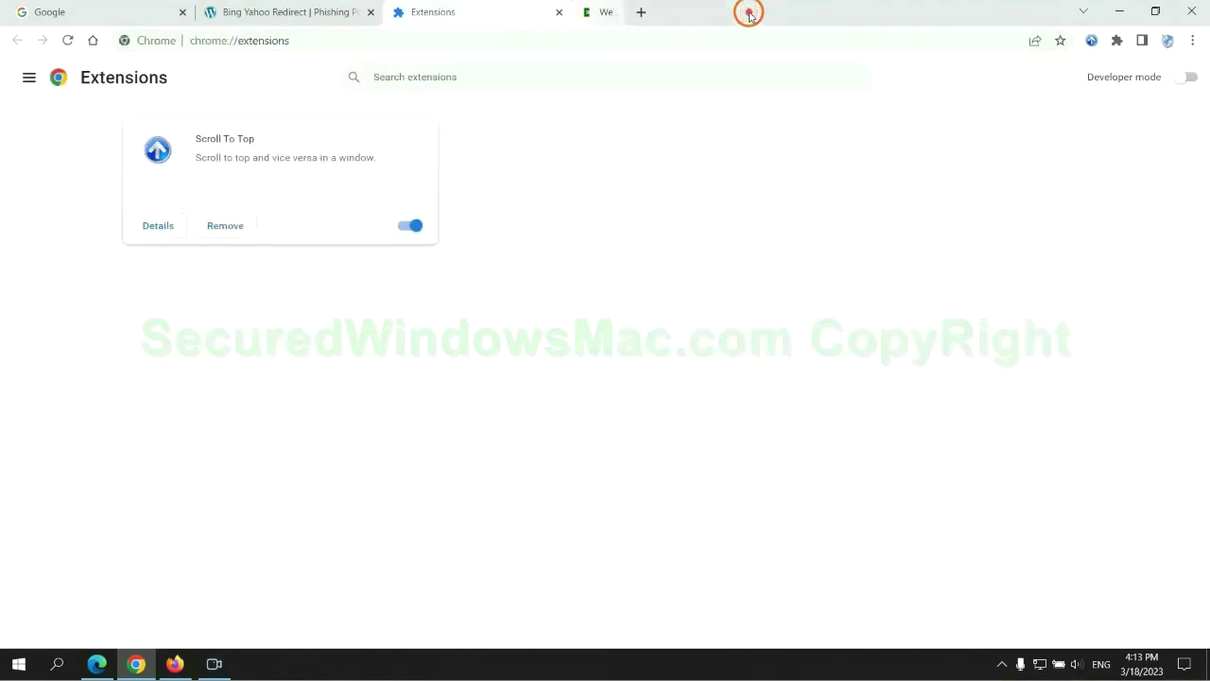
- Remove the Enhancer for YouTube add-on through Firefox's add-ons manager
click(174, 663)
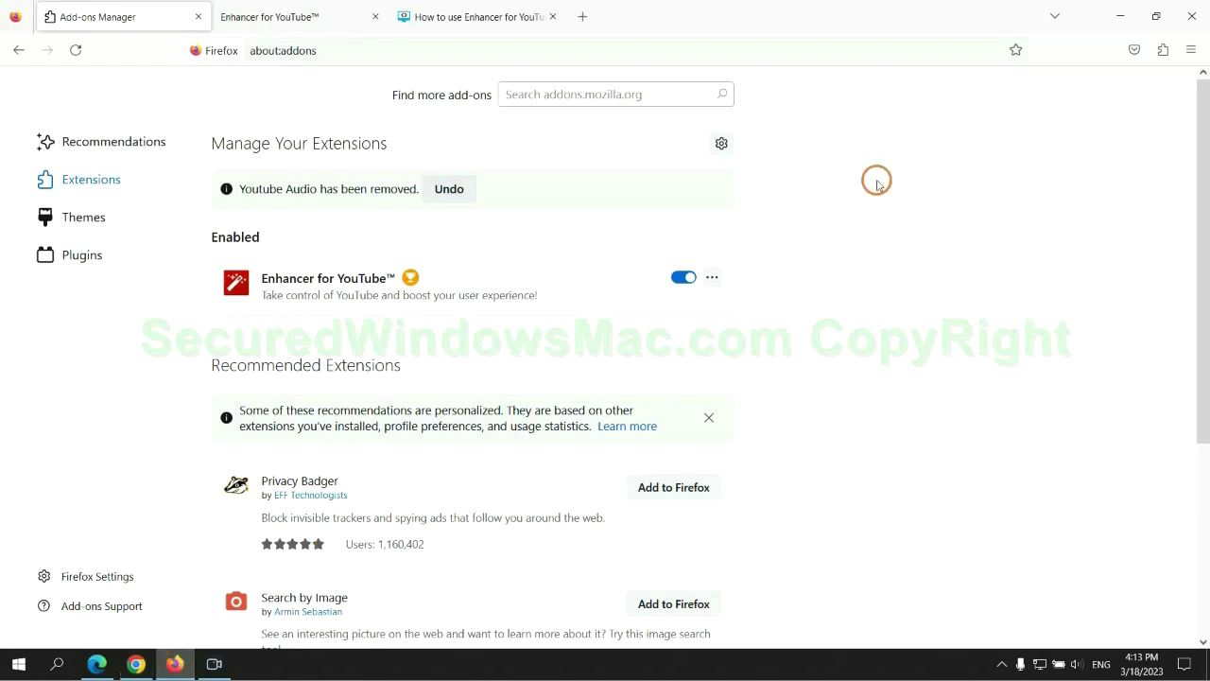
click(1162, 52)
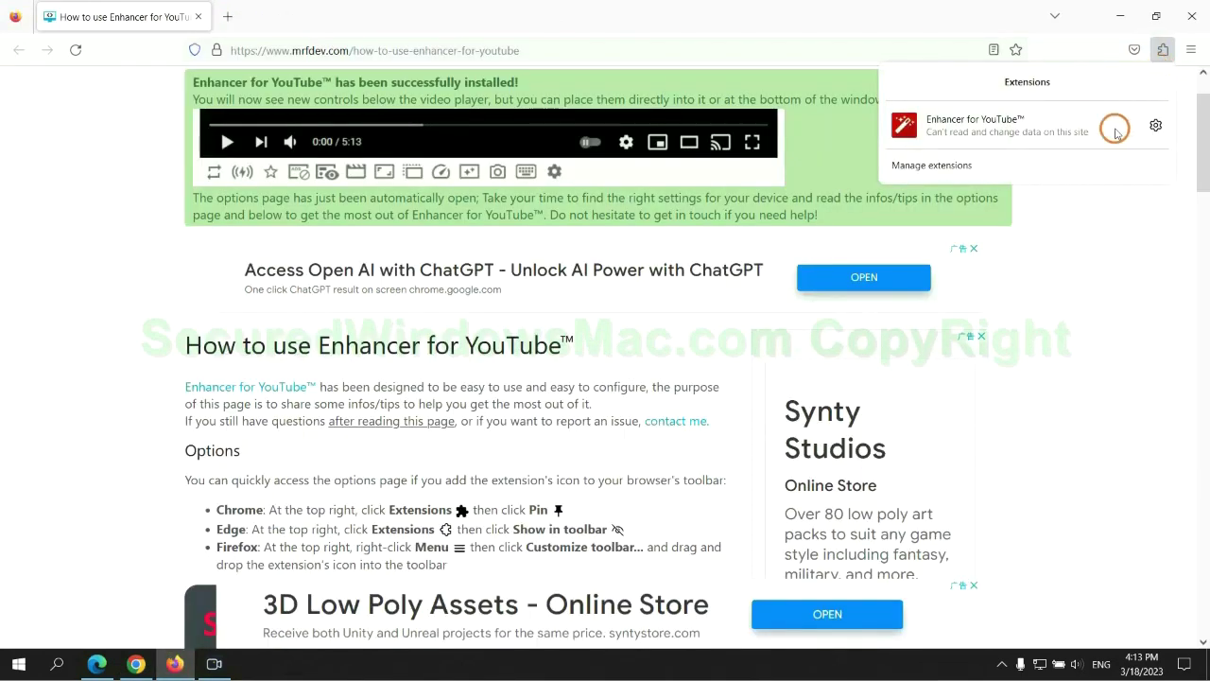
click(1043, 163)
click(712, 231)
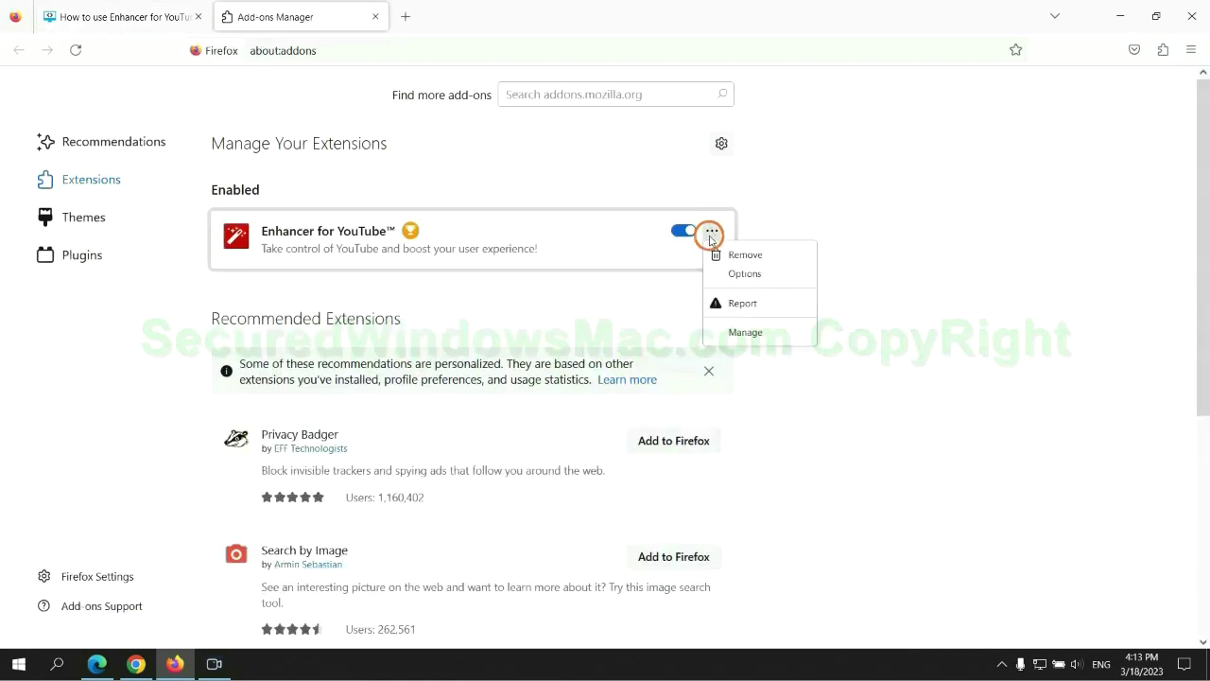
click(743, 255)
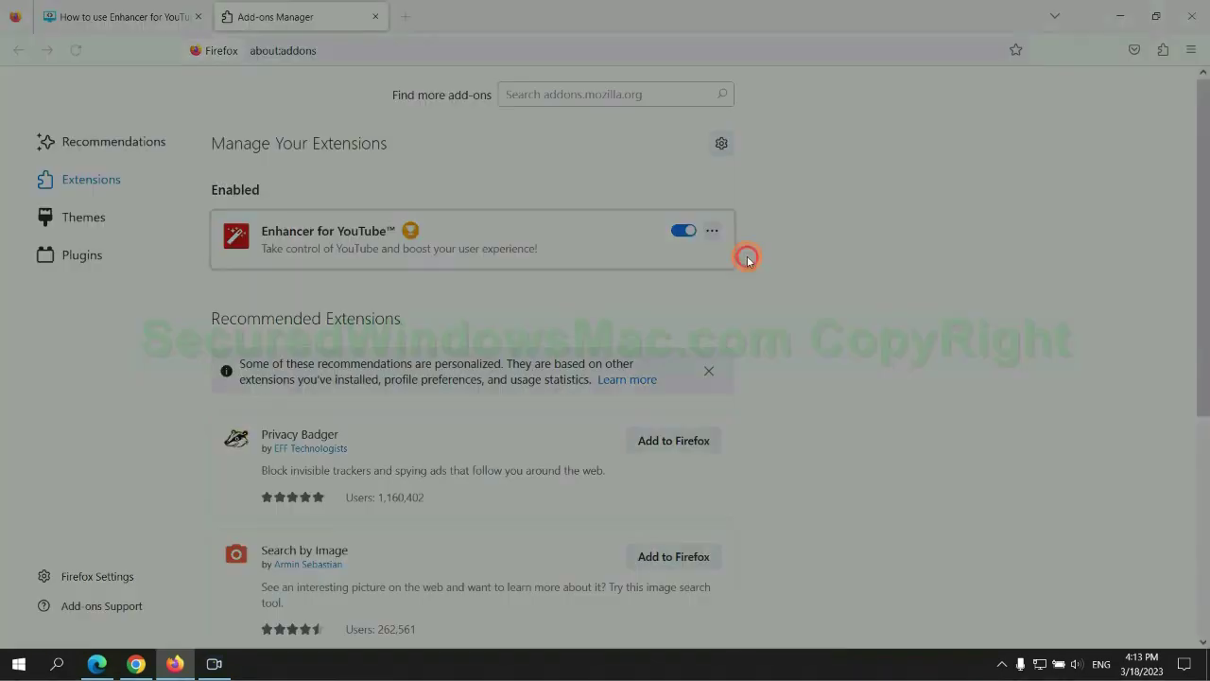
click(674, 153)
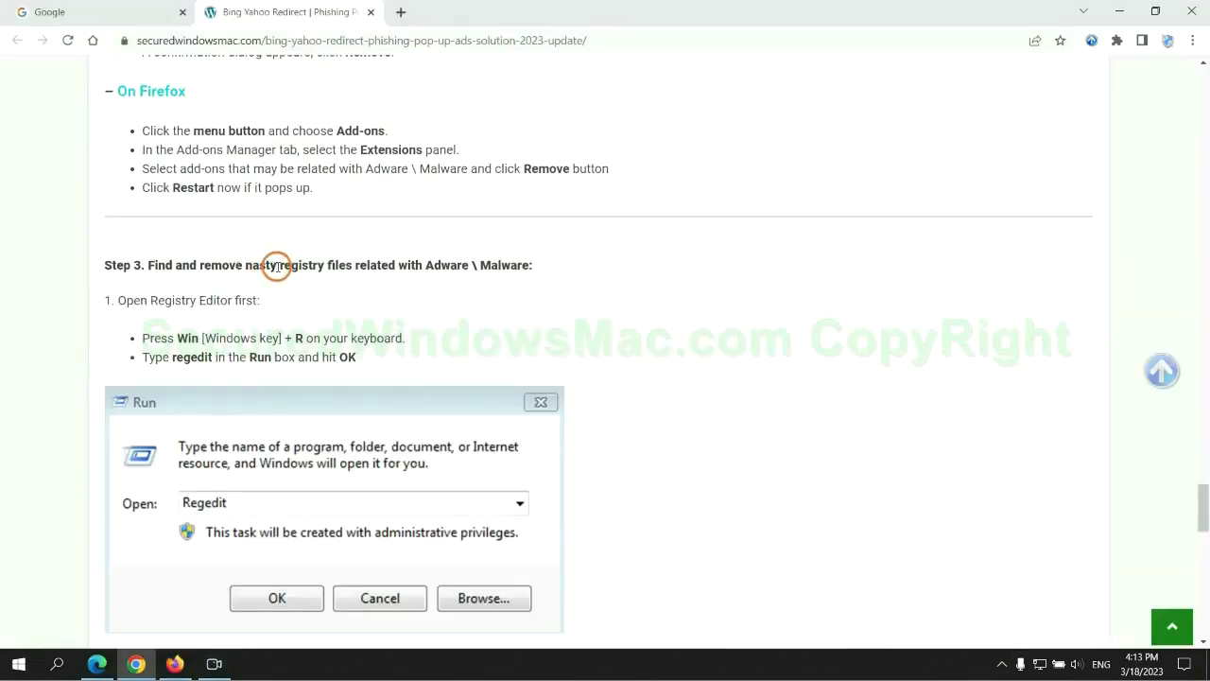
- Scroll the guide to Step 3's registry instructions and enter regedit in the Windows Run box
drag(280, 265, 352, 303)
click(351, 300)
scroll(351, 297, down, 2)
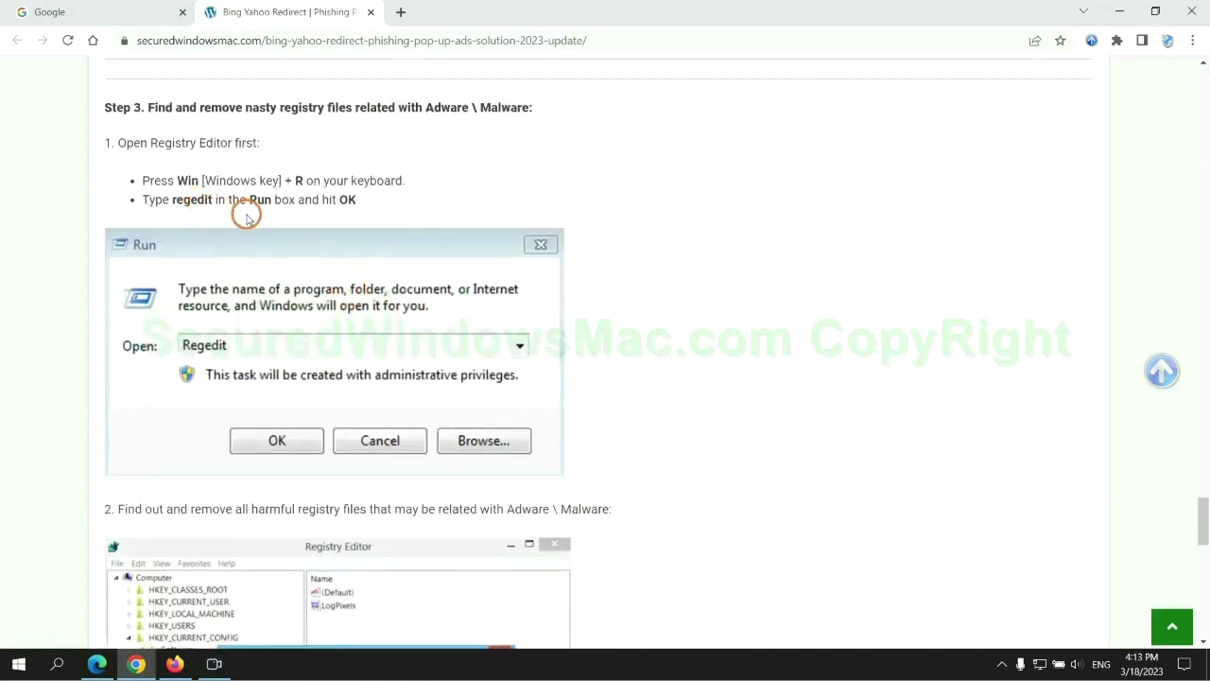
key(super+r)
text(rege)
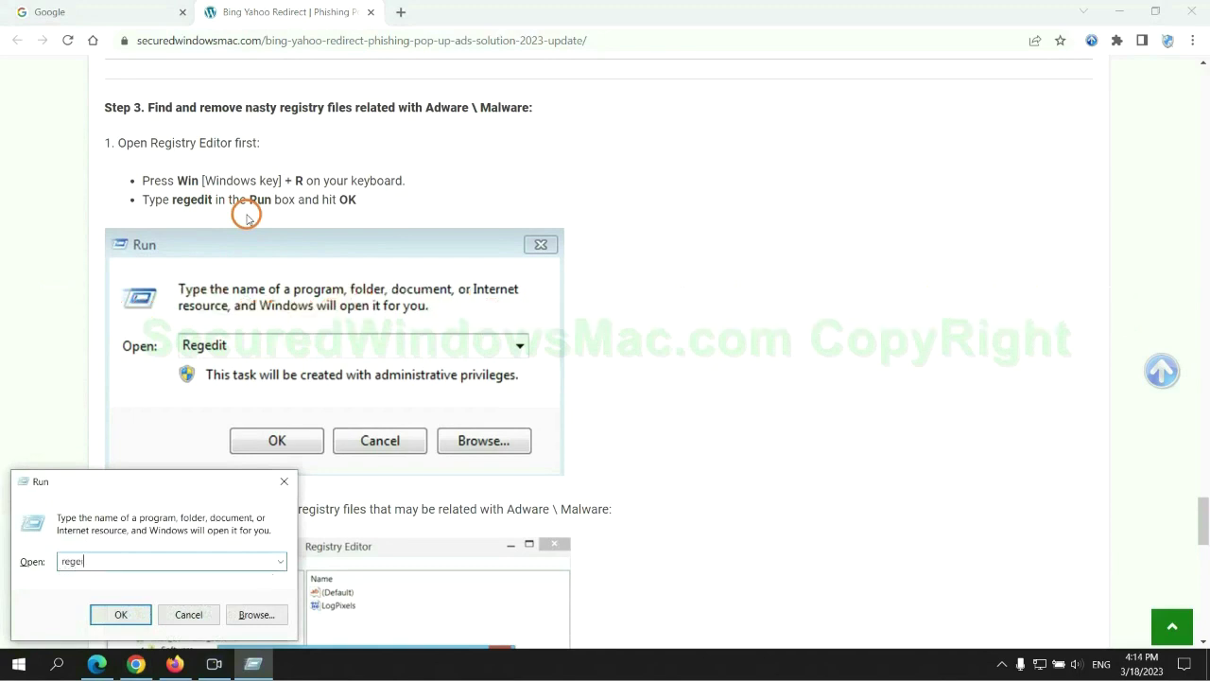
text(dit)
- Launch Registry Editor, find 'Apps', and bring up actions for the StoreAppsOnTaskbar value
key(Return)
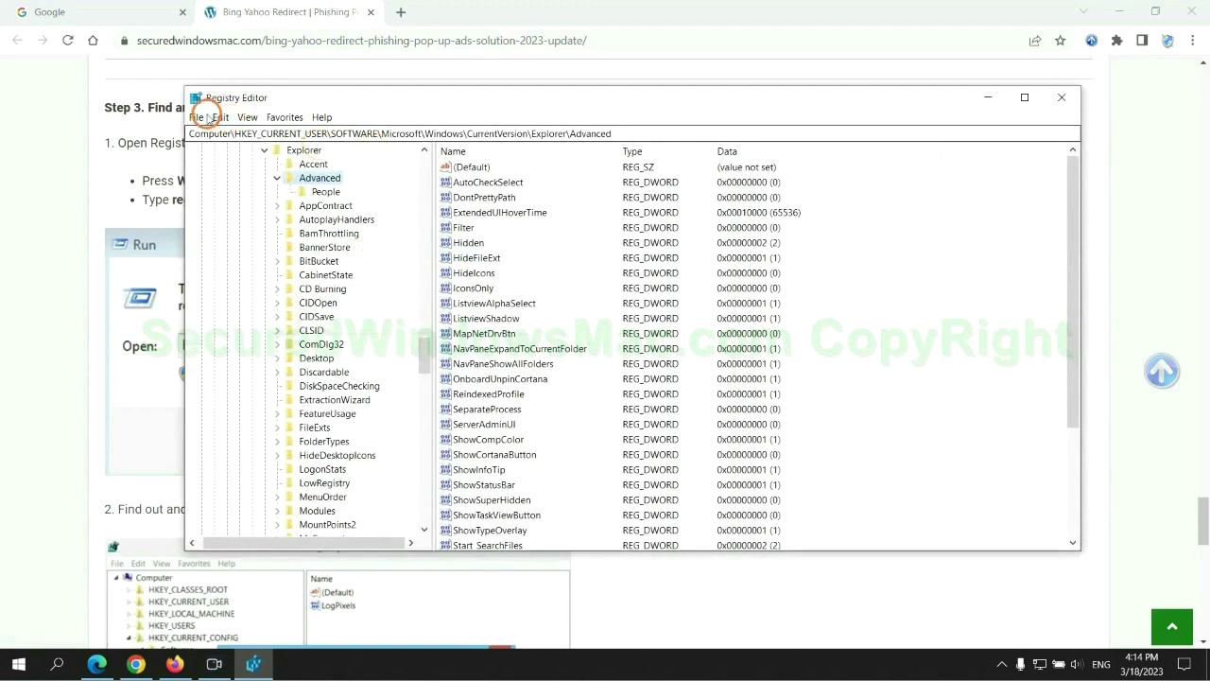
click(220, 117)
click(260, 222)
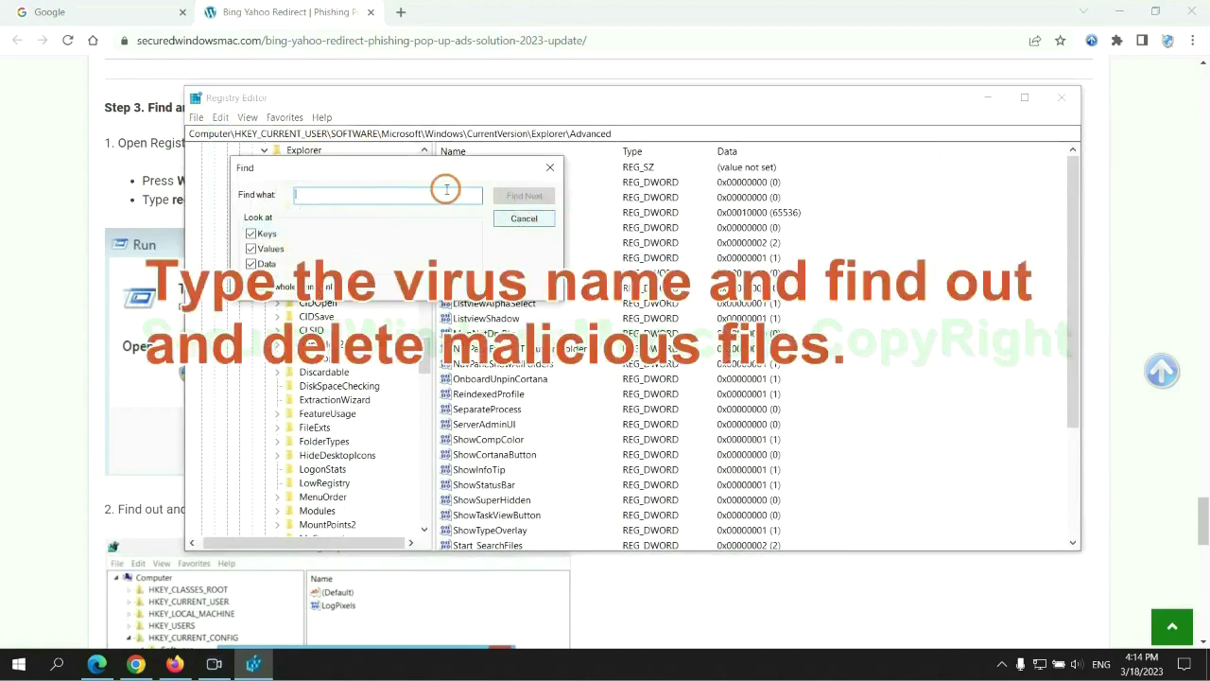
text(Apps)
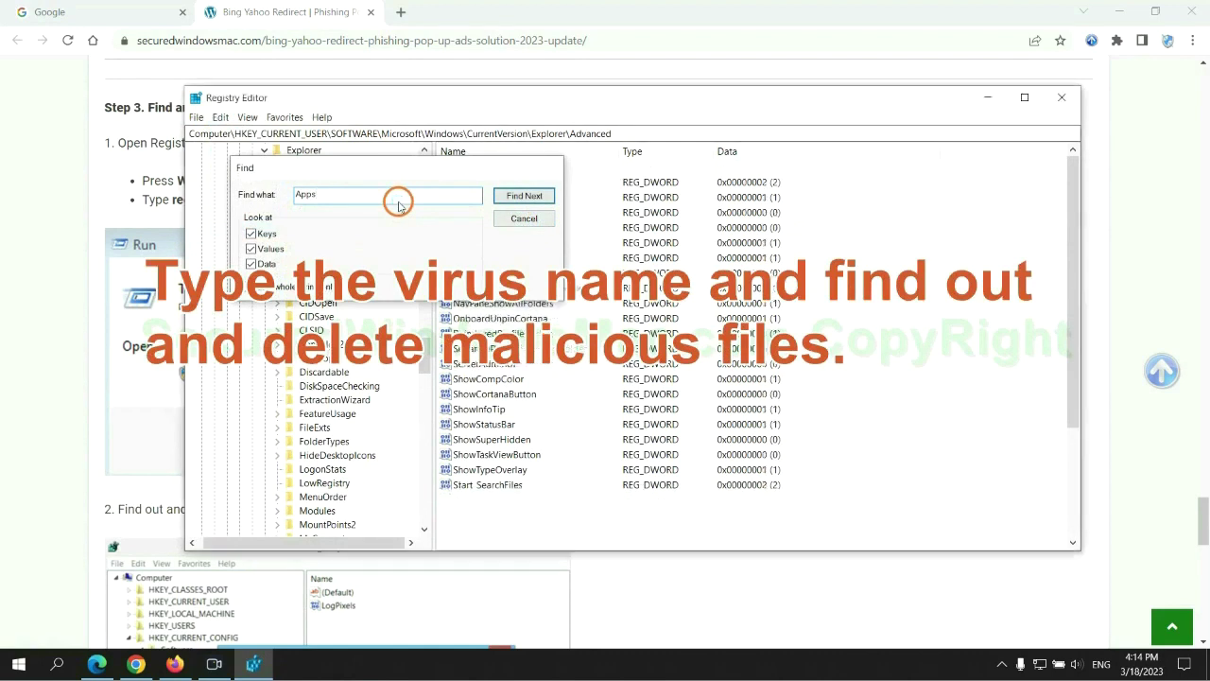
key(Return)
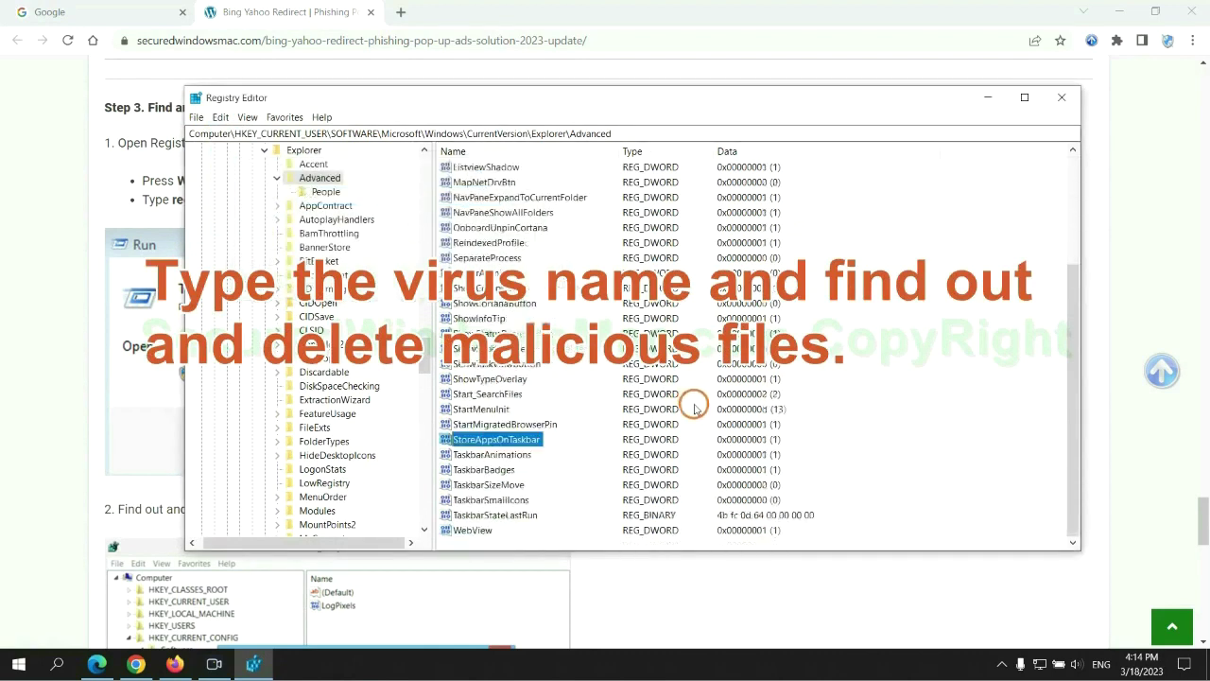
right_click(539, 442)
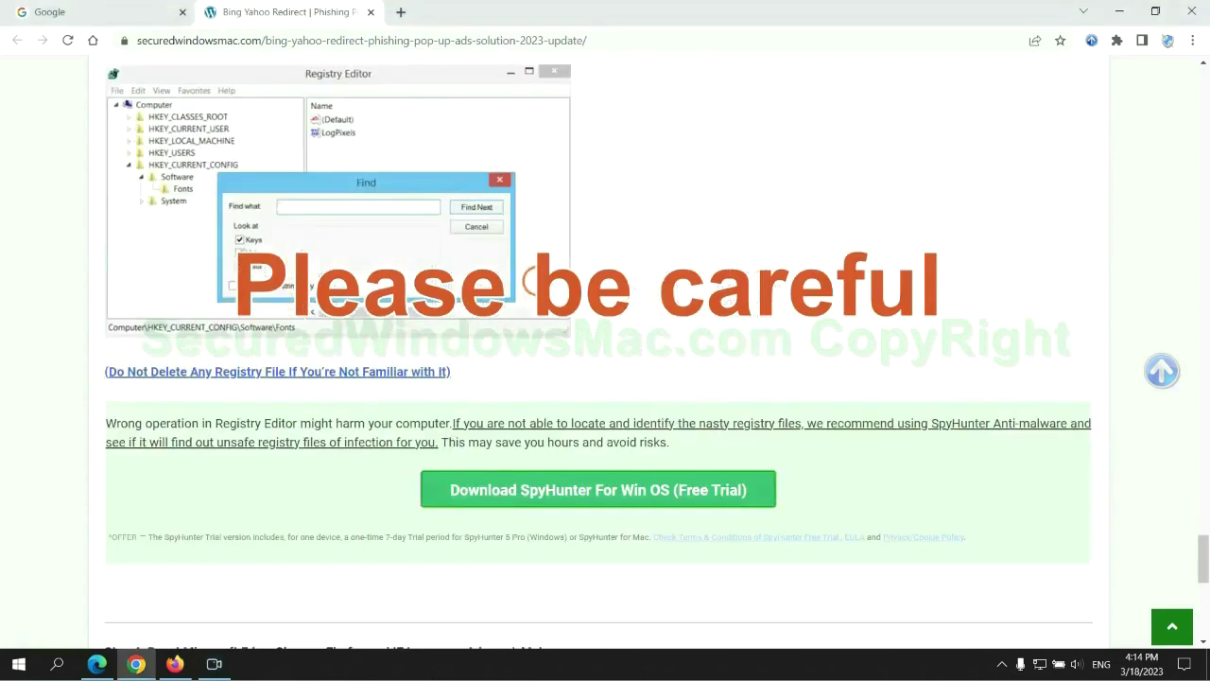
- Scroll the guide down to Step 4's reset instructions for Edge, Chrome and Firefox
scroll(536, 279, down, 1)
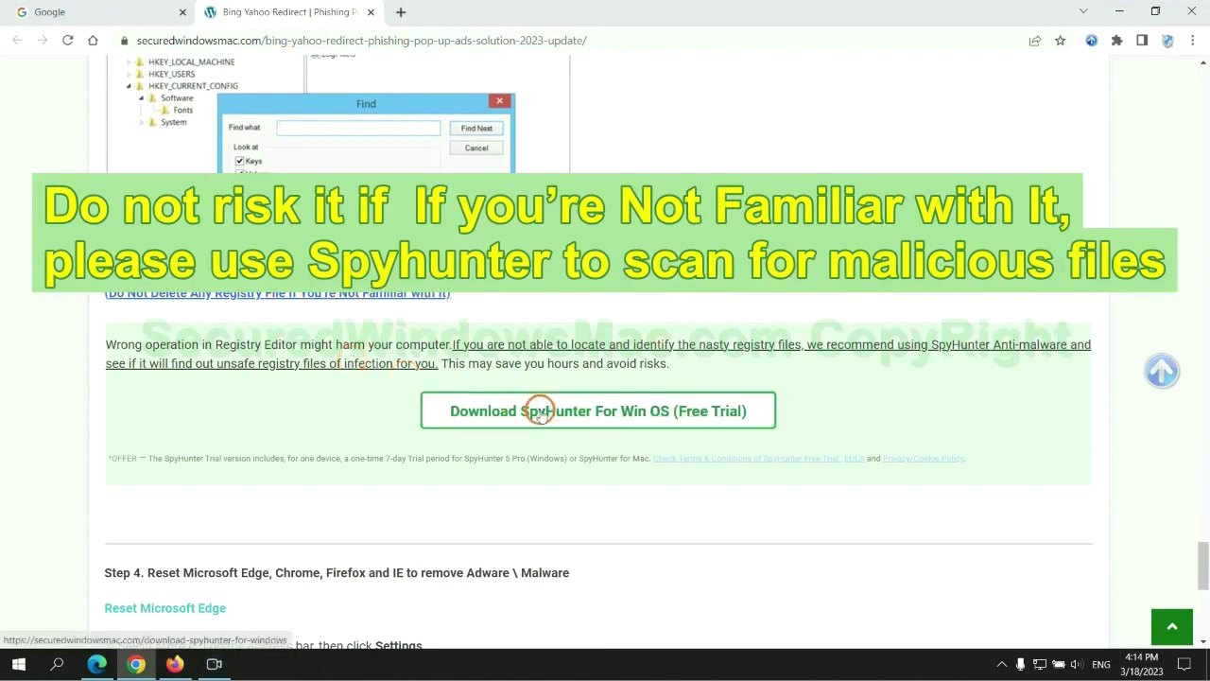
scroll(378, 274, down, 5)
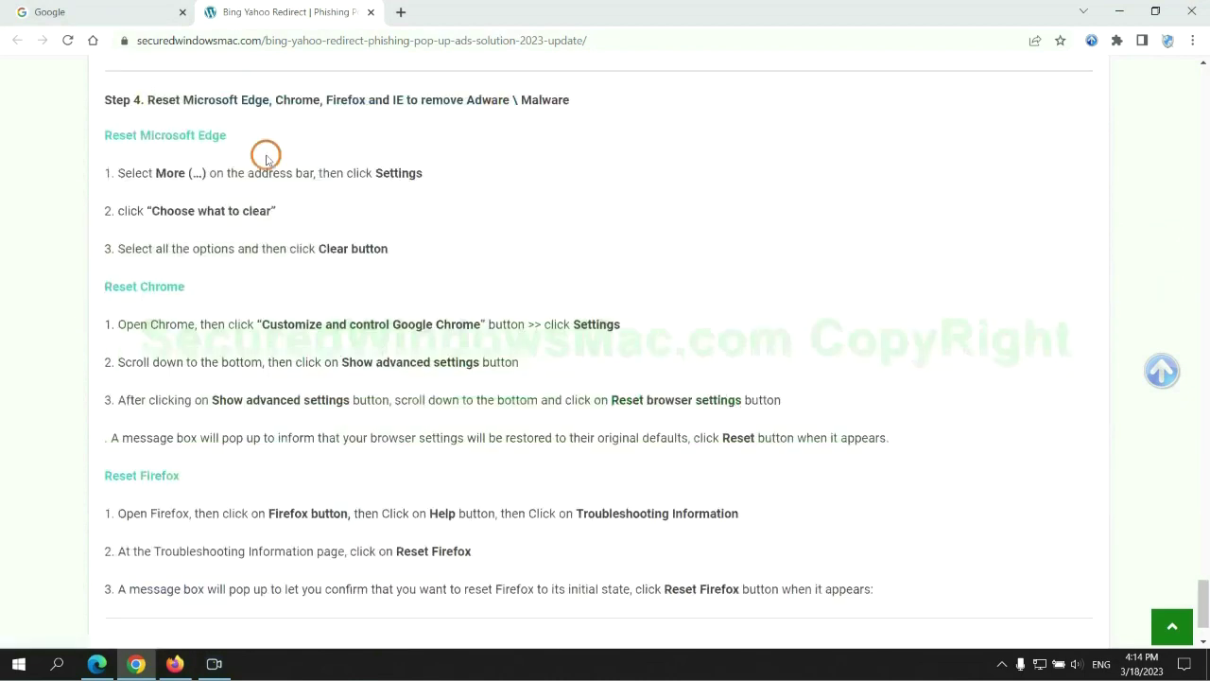
double_click(163, 100)
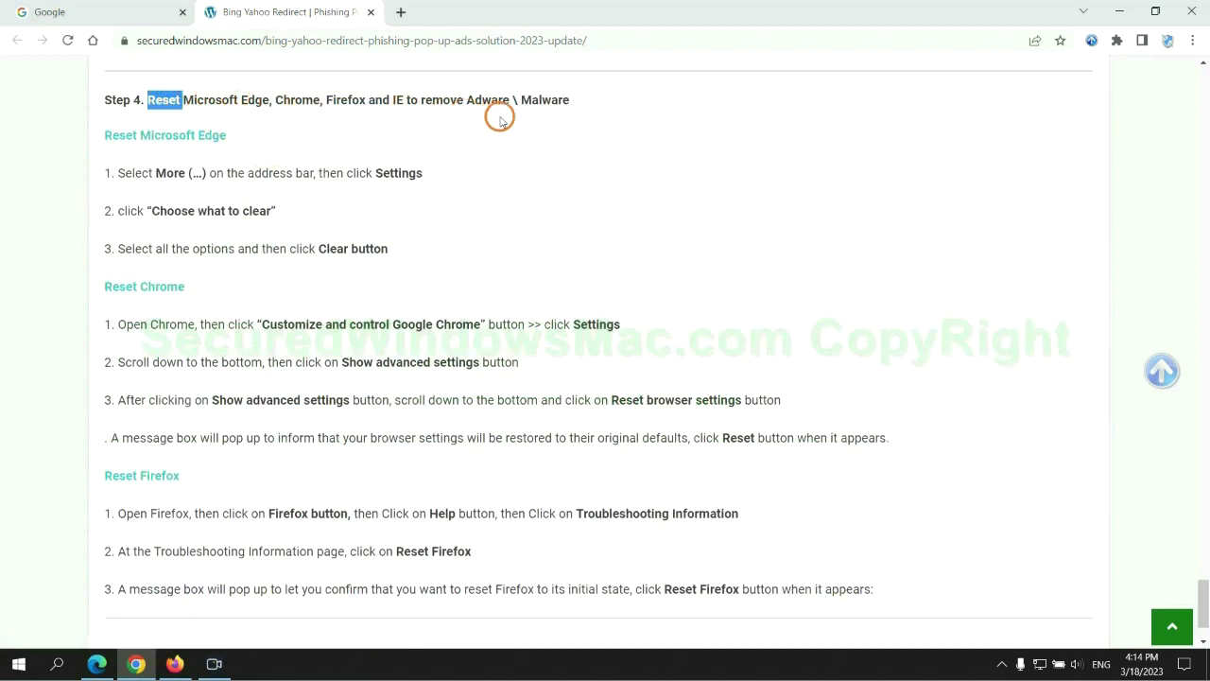
click(491, 123)
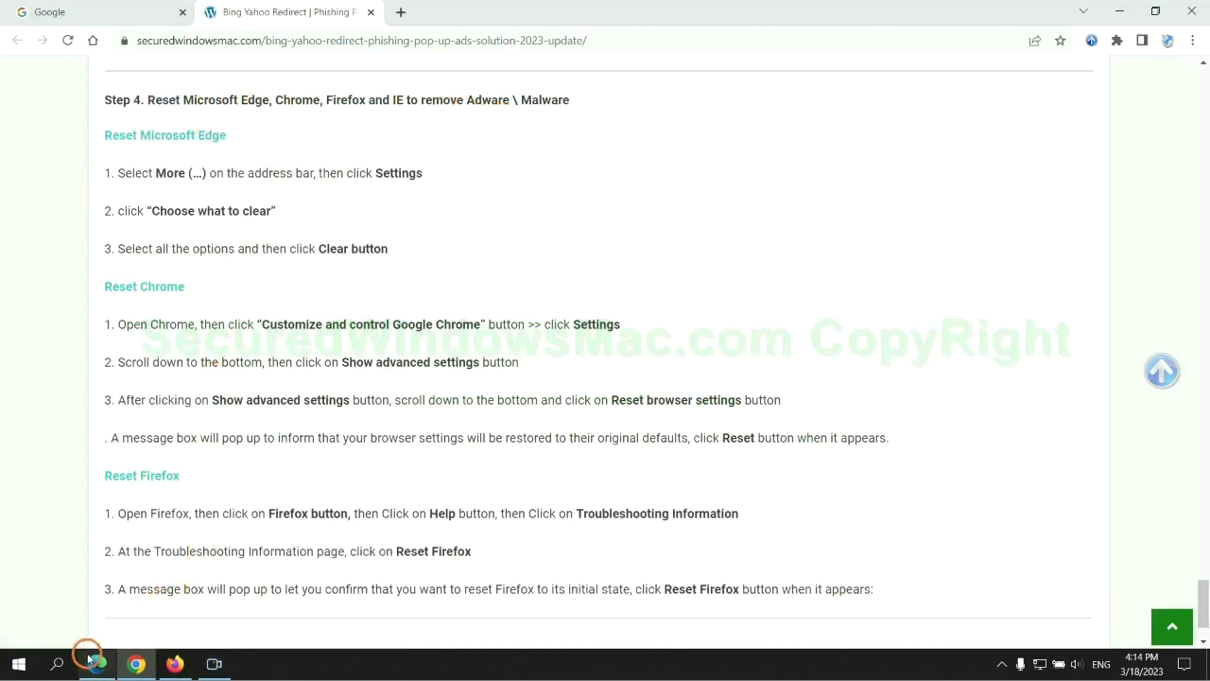
- Open Edge's Privacy, search, and services settings and its Clear browsing data dialog
click(94, 662)
click(1144, 41)
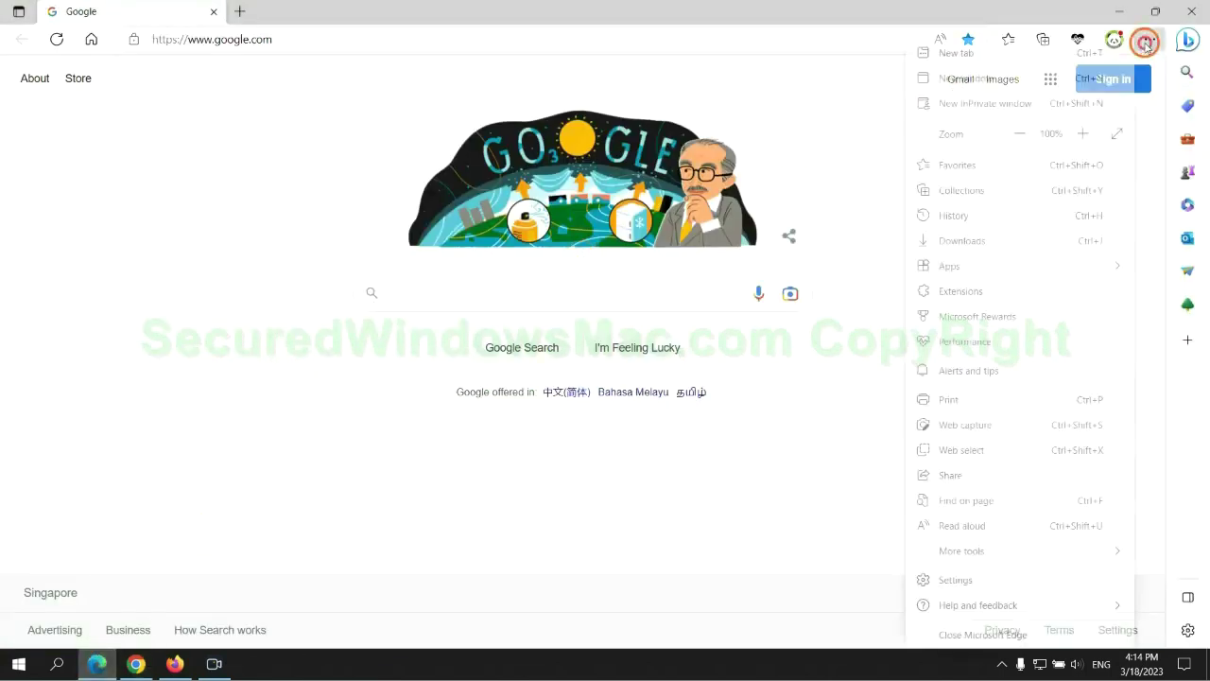
click(950, 581)
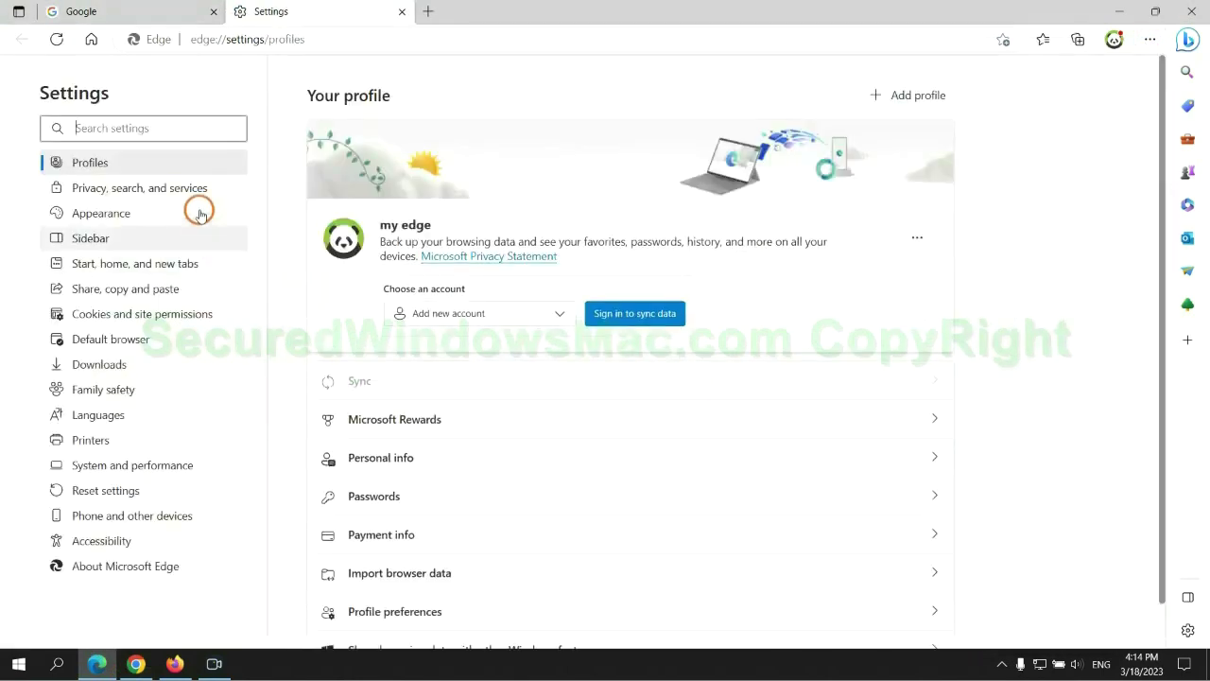
click(198, 189)
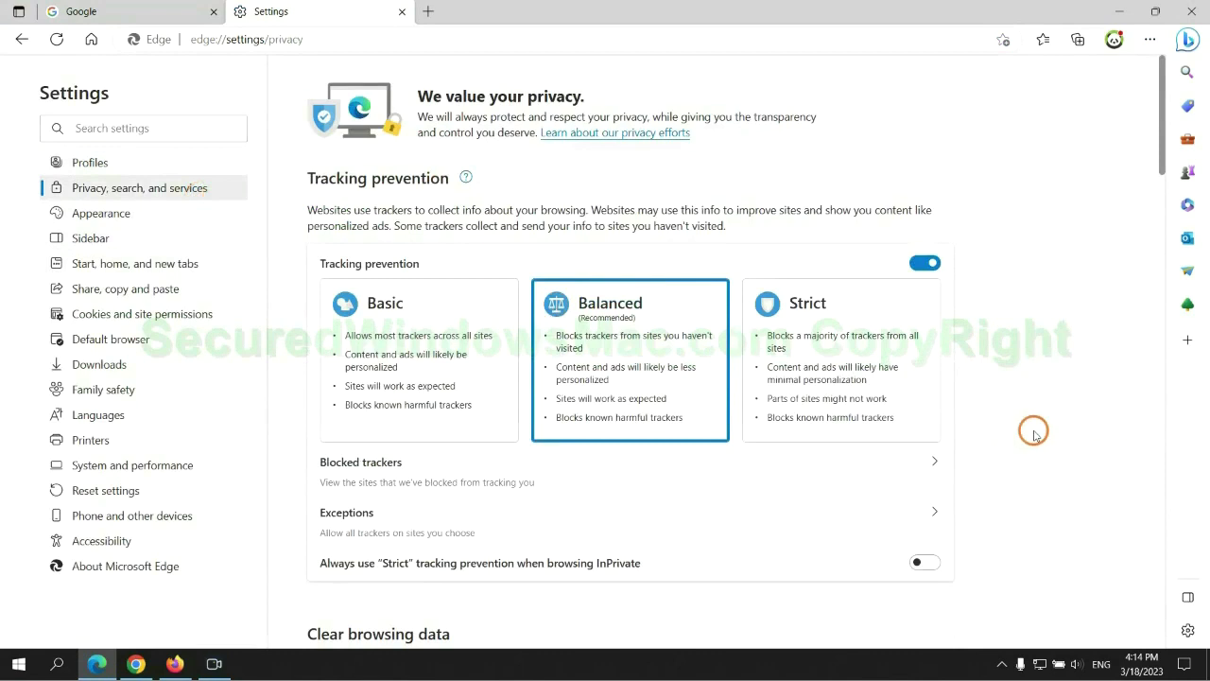
scroll(1033, 433, down, 3)
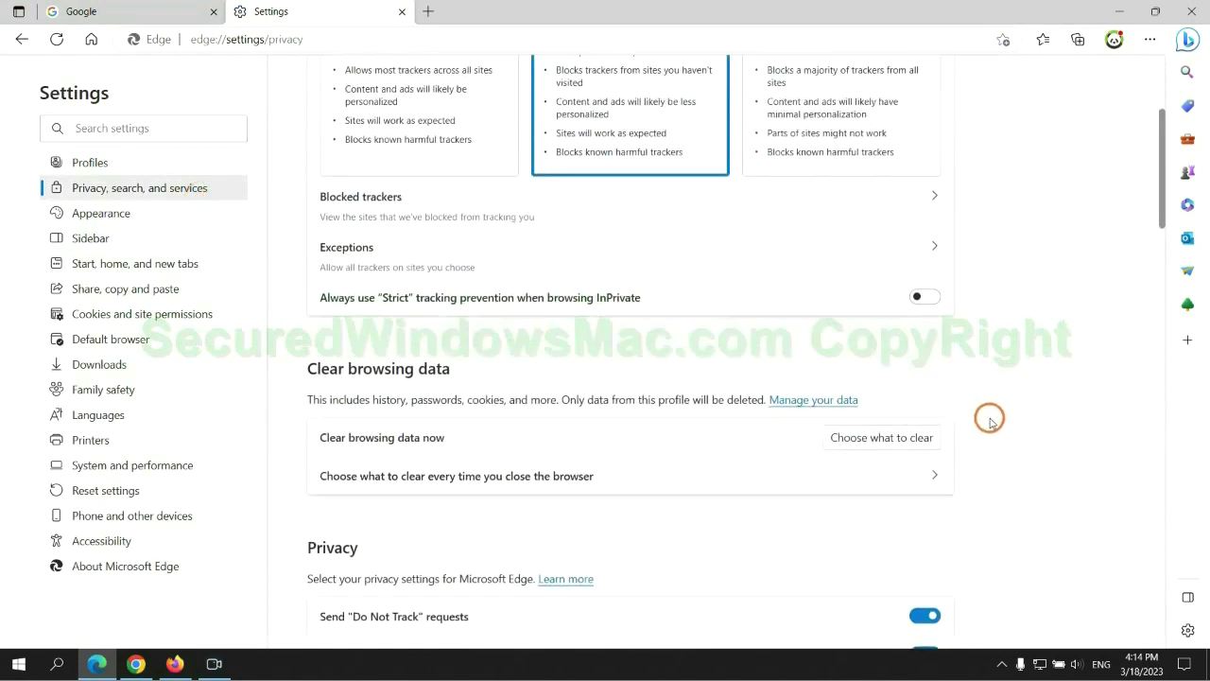
click(897, 437)
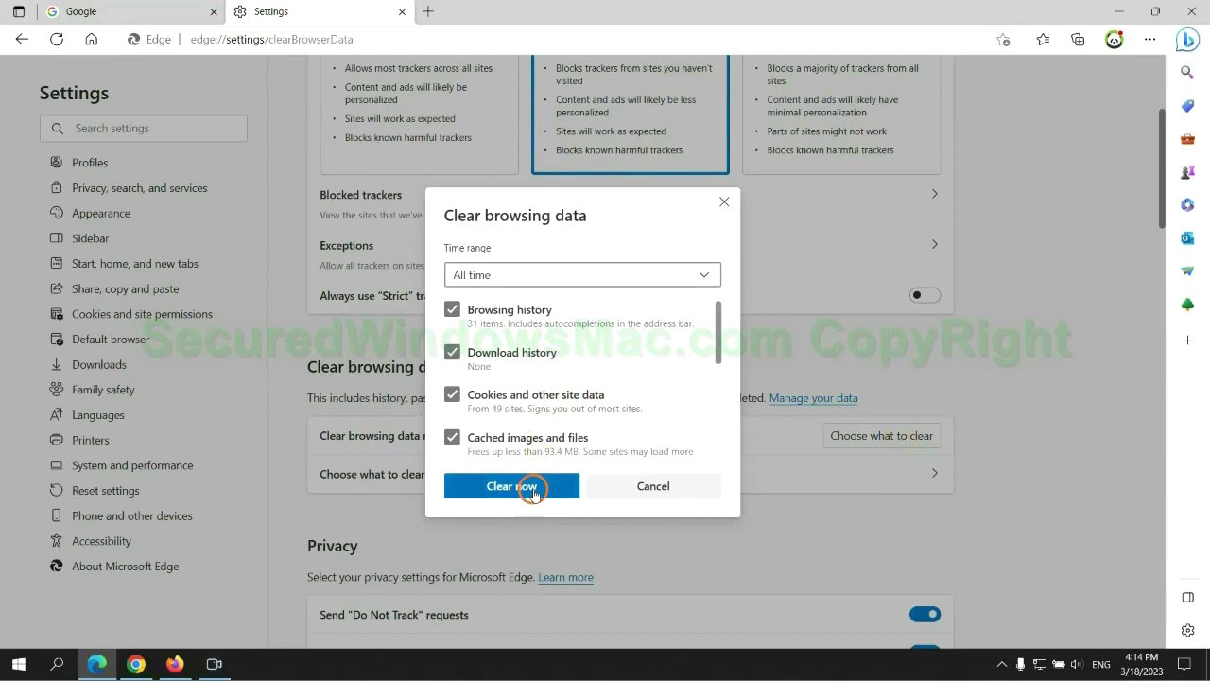
- Clear Edge's browsing data, then ask Chrome settings to restore original defaults
click(136, 663)
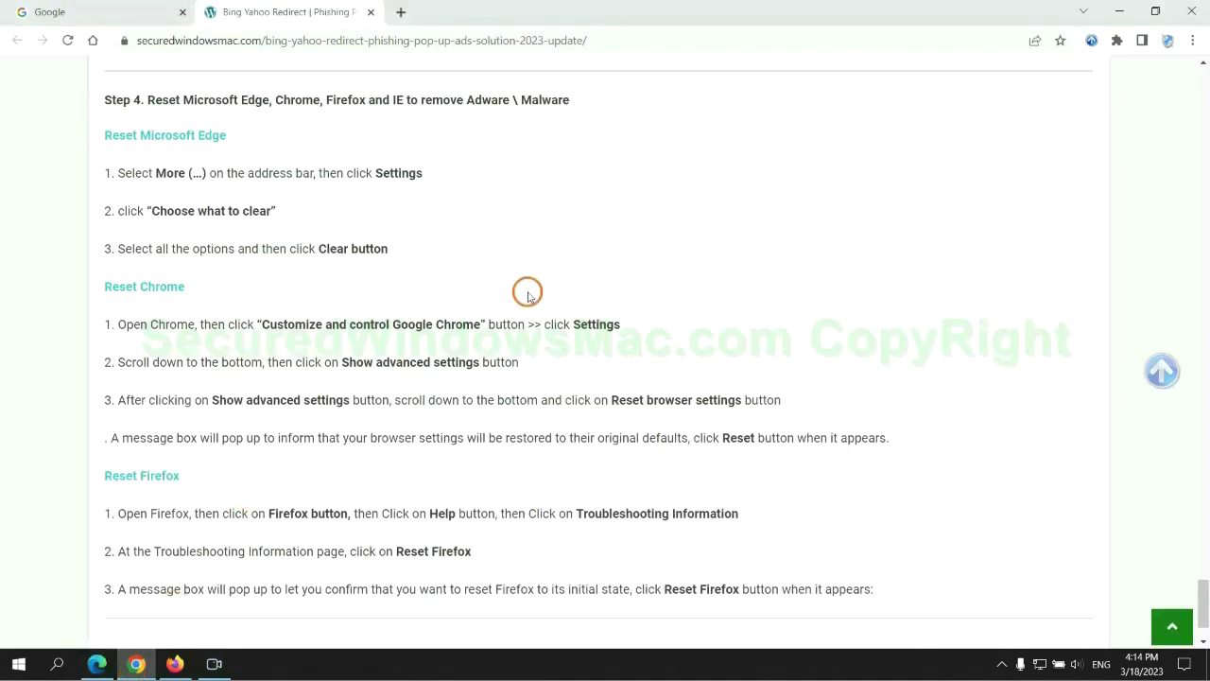
click(1192, 43)
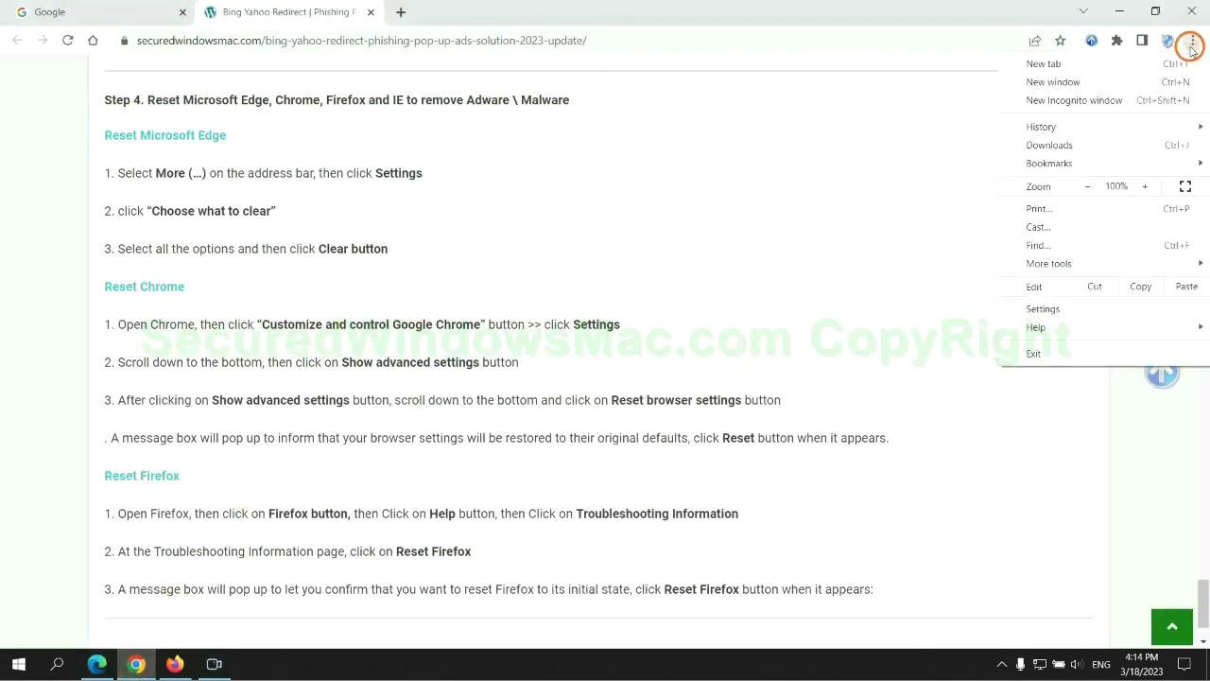
click(1044, 309)
text(reset)
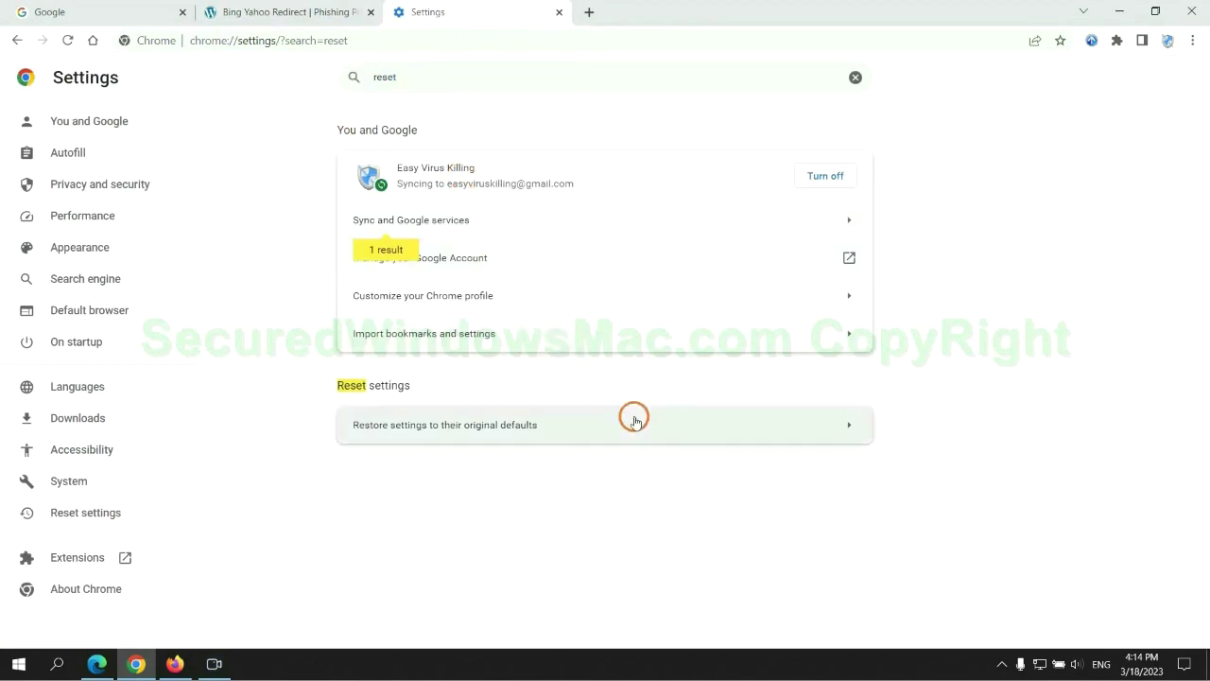
click(634, 420)
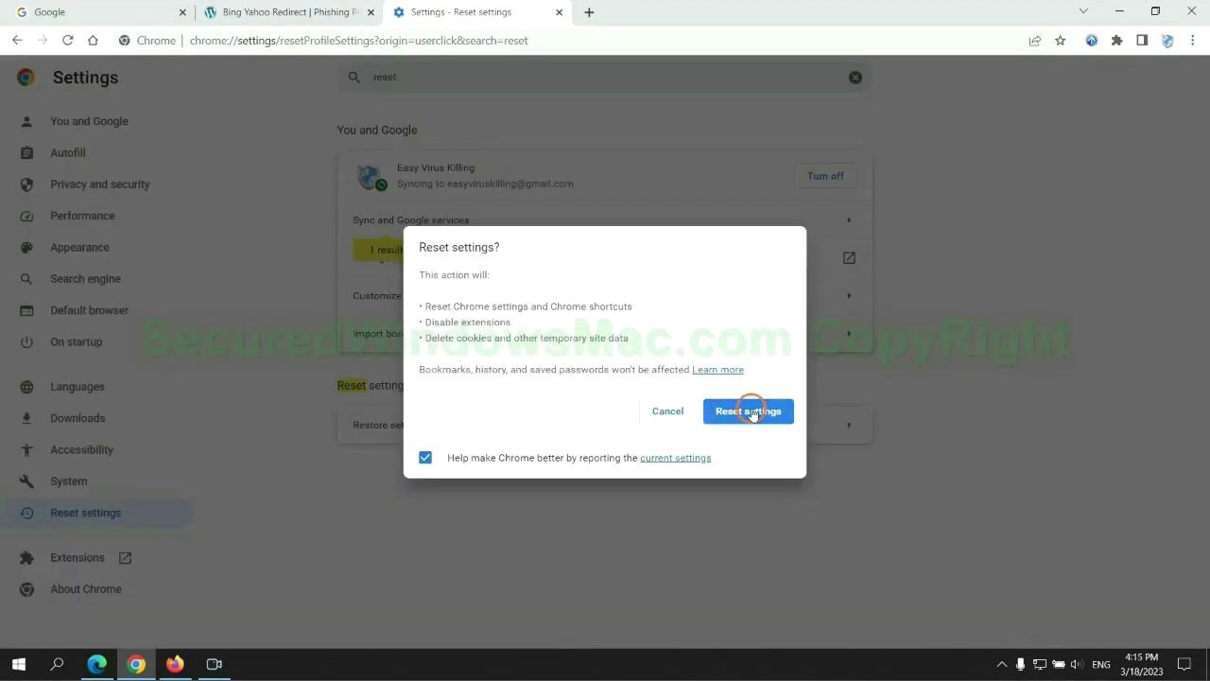
click(175, 662)
- Open Firefox's Troubleshooting Information page via Help and start Refresh Firefox
click(1151, 82)
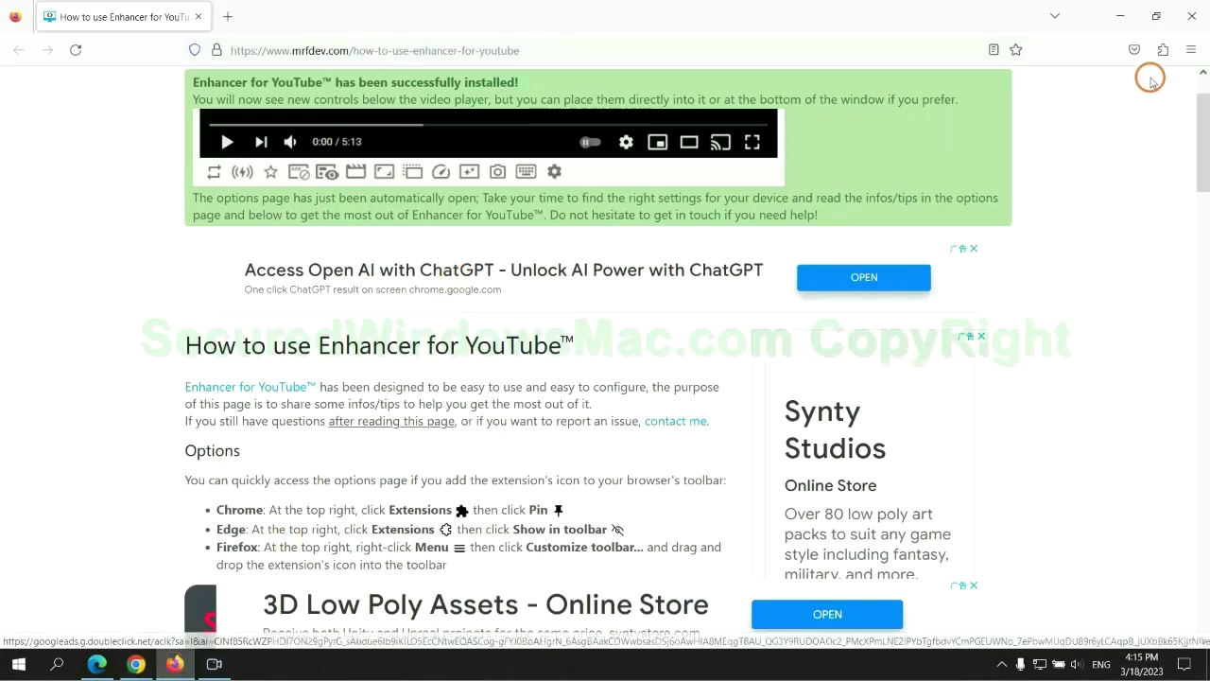
click(1190, 49)
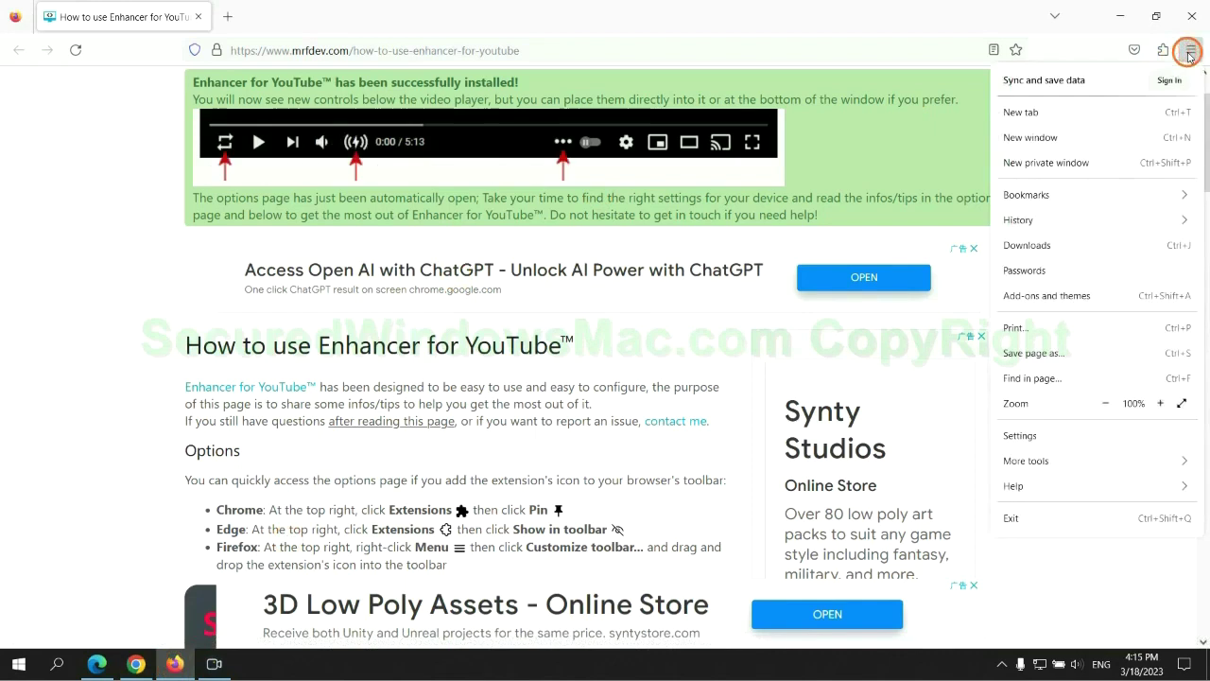
click(1027, 482)
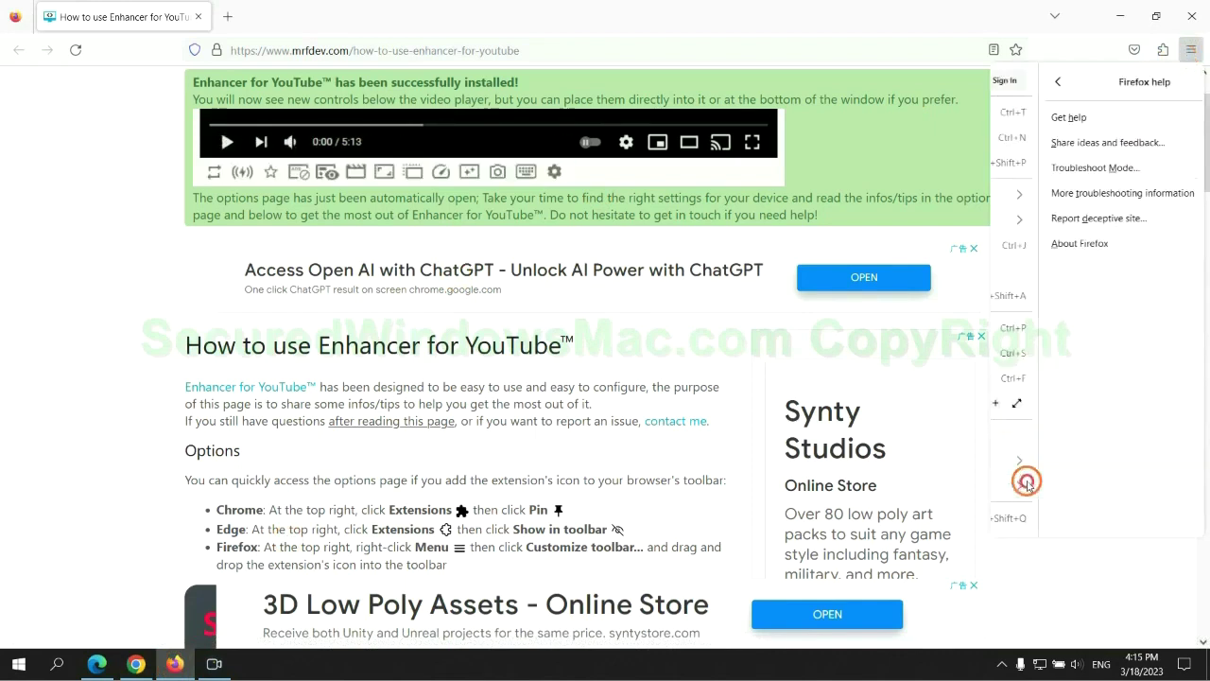
click(1076, 192)
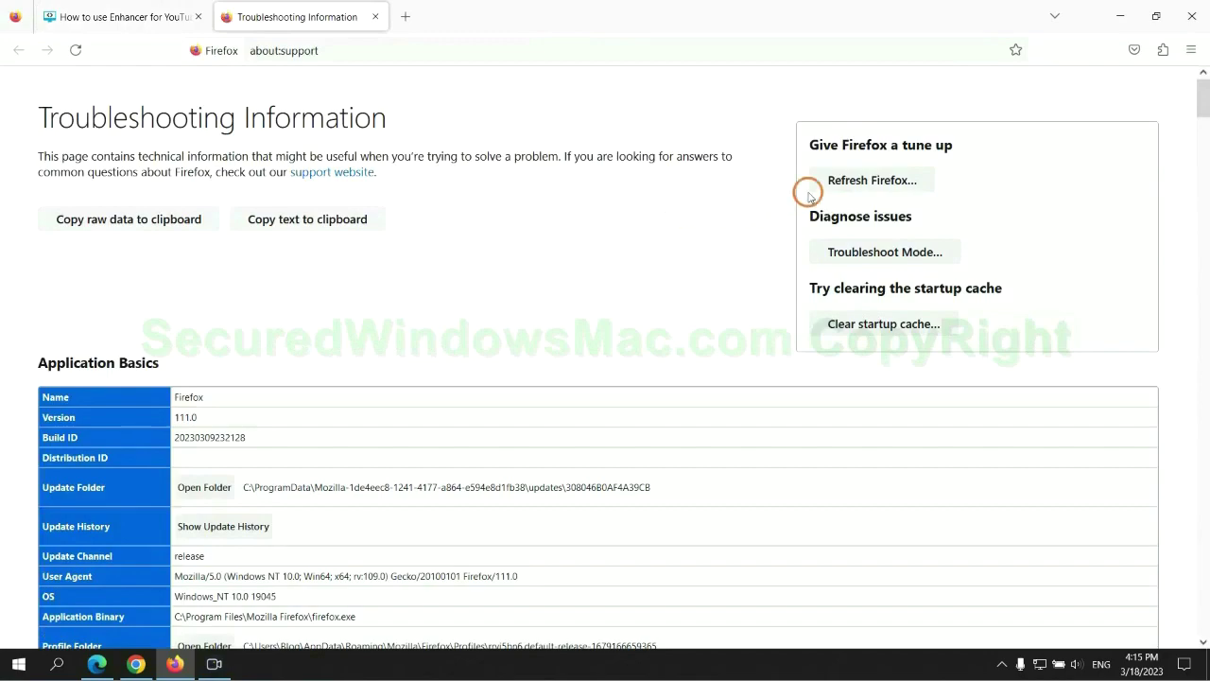
click(835, 184)
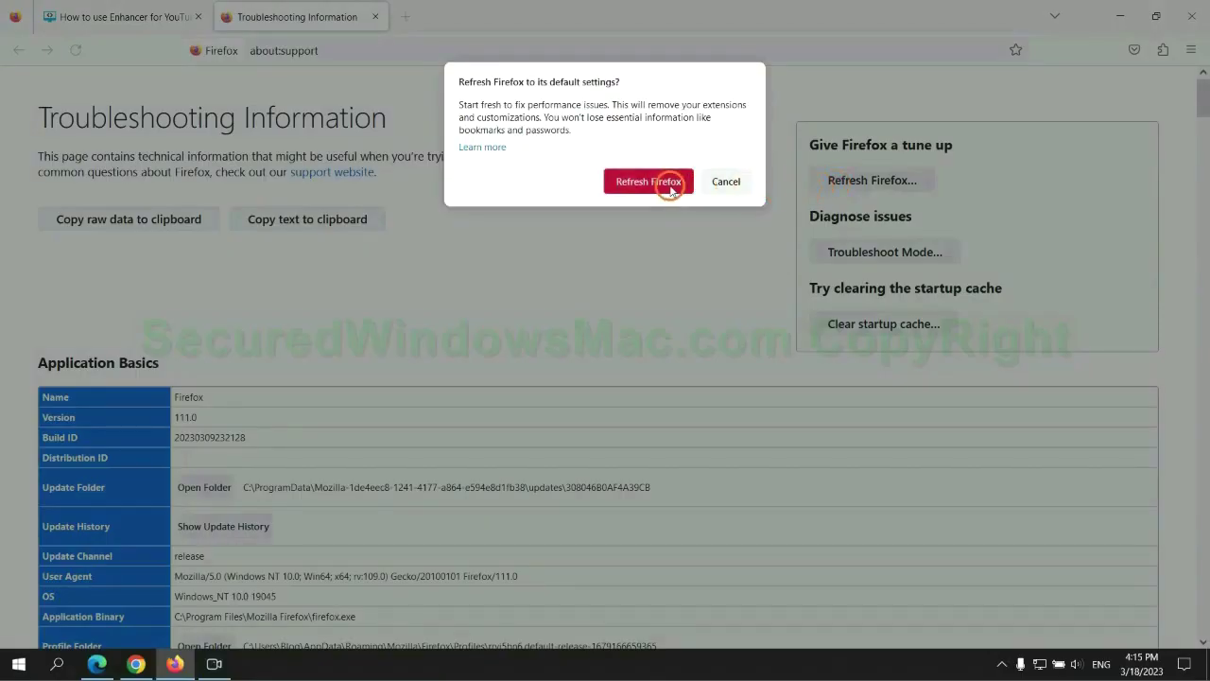
- Switch back to Google Chrome, where the reset-to-defaults confirmation is still pending
click(136, 663)
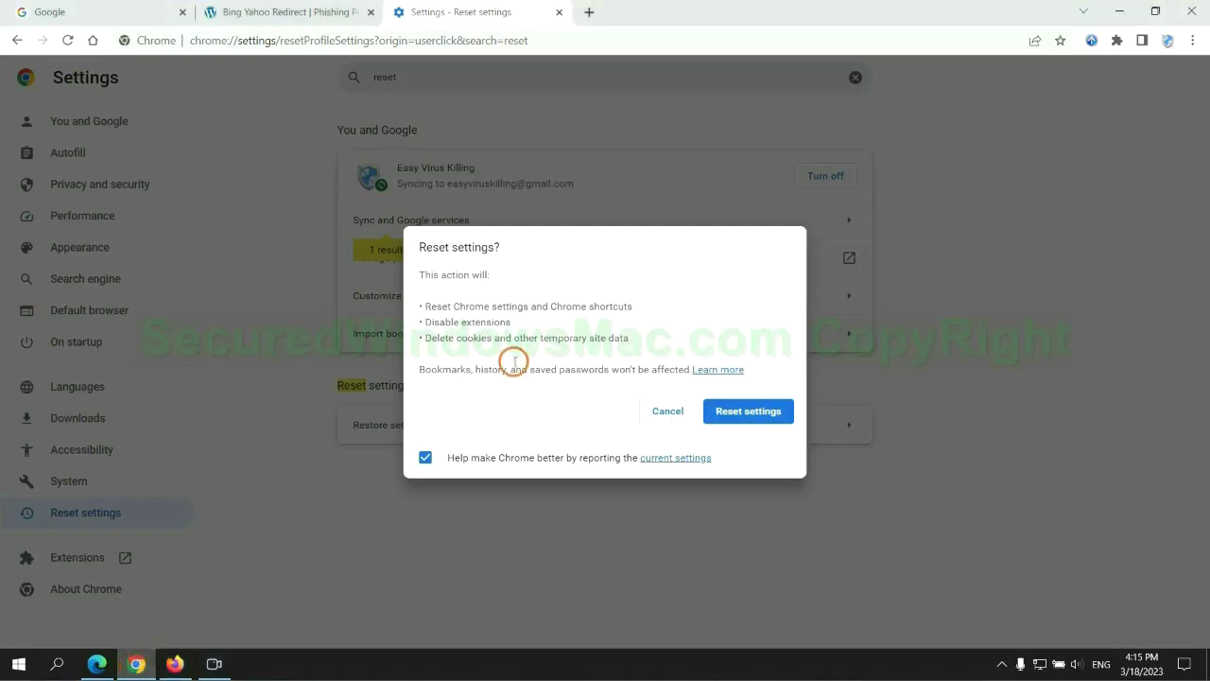